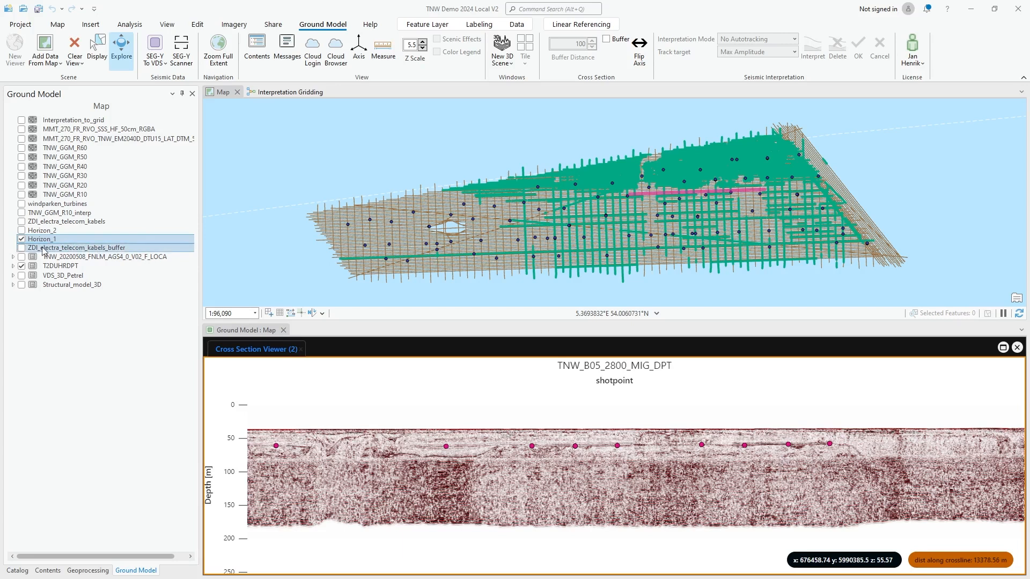
Step: Show the TNW_B01_5460_MIG_DPT section from the T2DUHRDPT list, and replace it with line TNW_B04_3080_MIG_DPT picked on the map
click(13, 266)
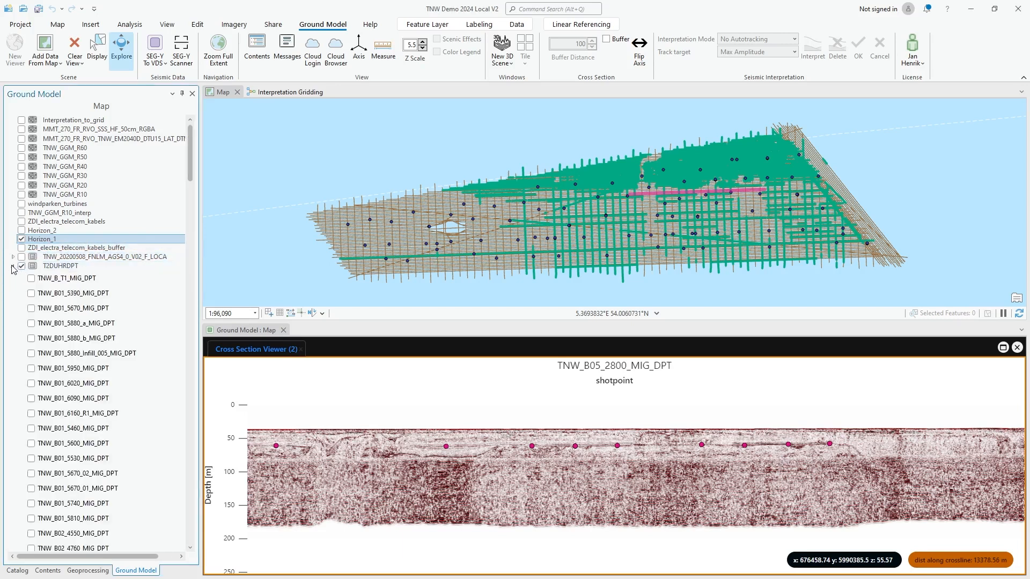
click(31, 429)
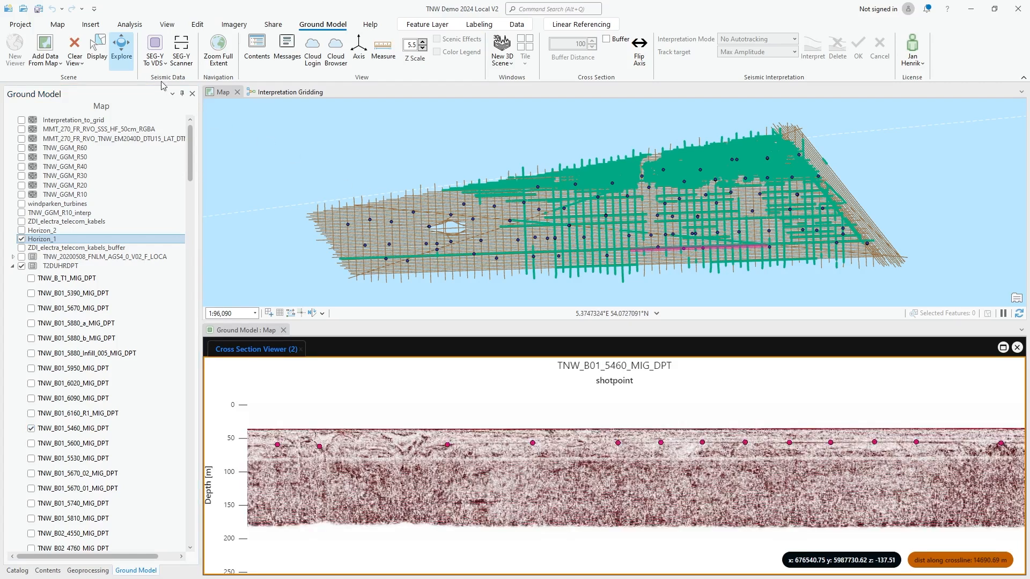
click(108, 43)
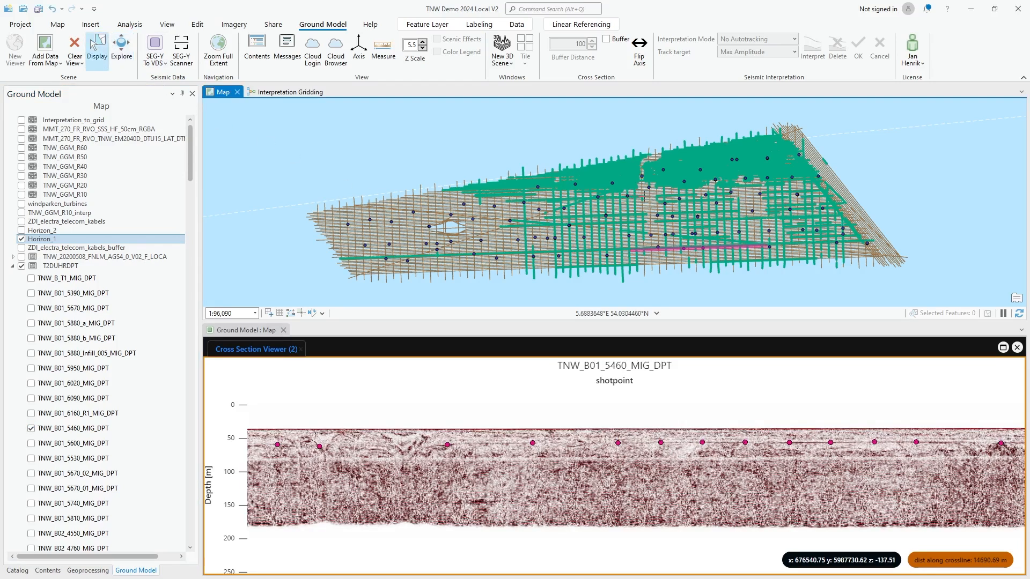
scroll(645, 197, up, 3)
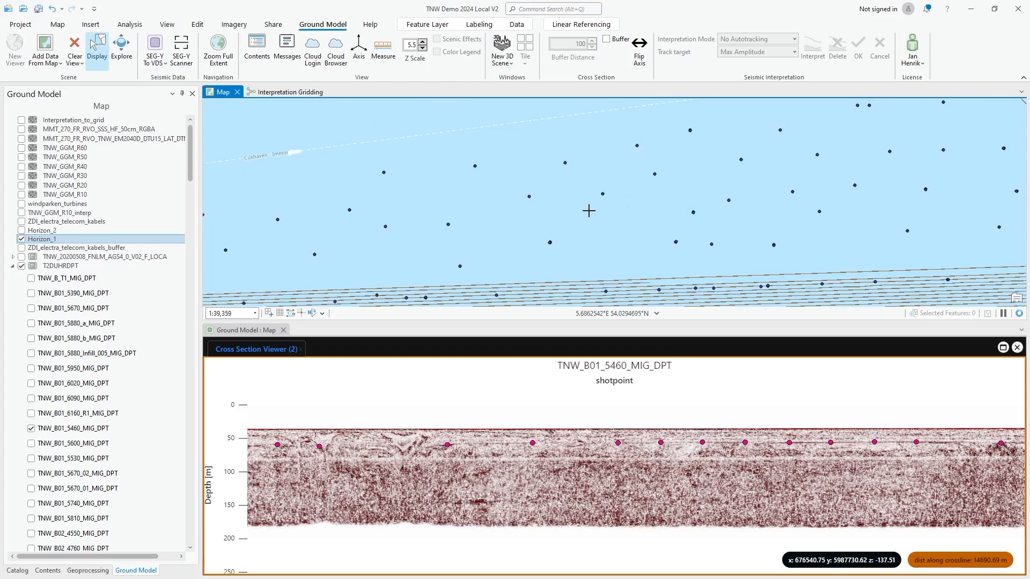
click(539, 206)
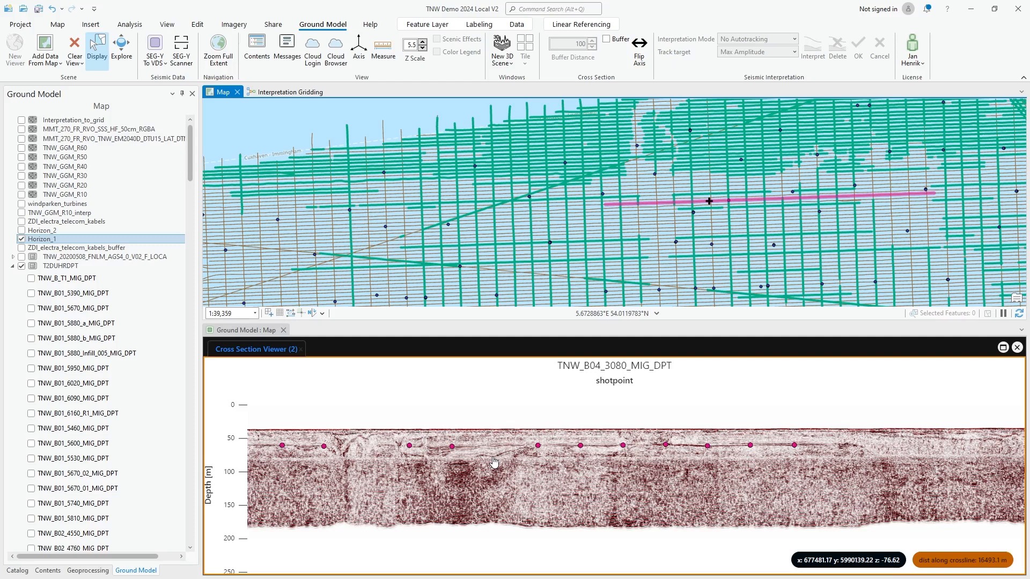
Step: Set the vertical Z scale of the cross section to 6.5
click(423, 42)
click(423, 42)
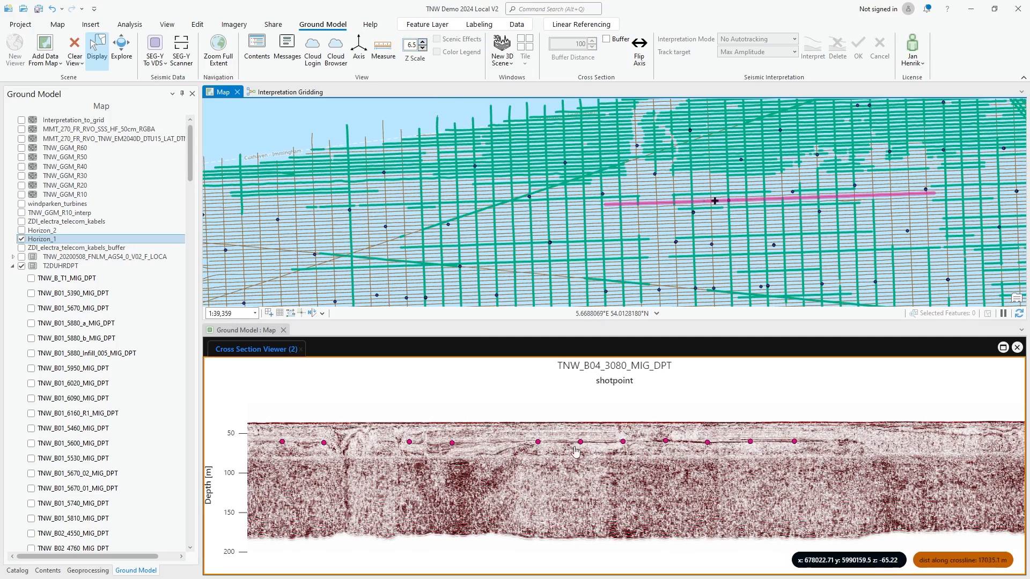
click(639, 51)
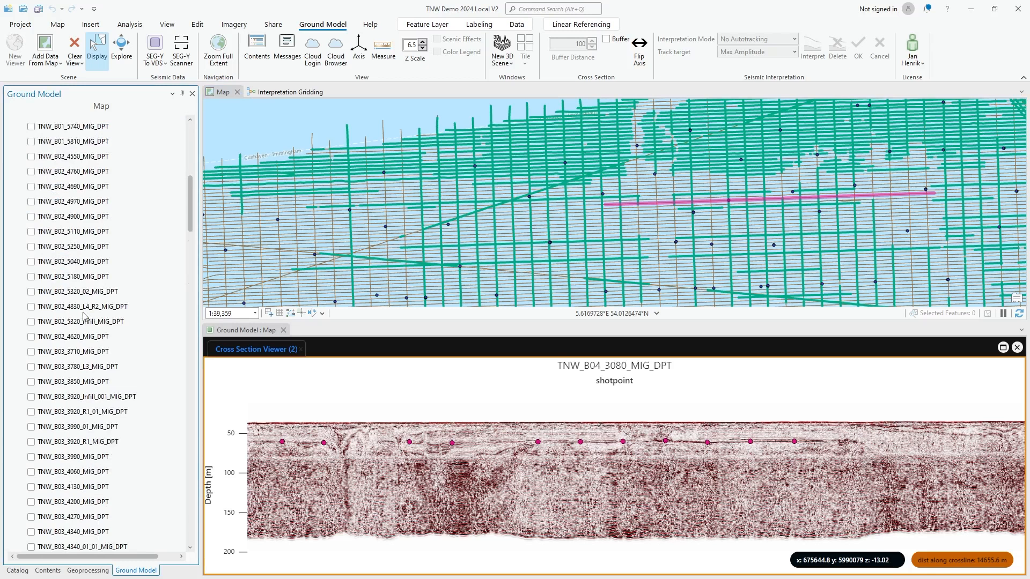
Step: Open the settings of seismic line TNW_B04_3080_MIG_DPT and apply the black-white-orange color bar to it
scroll(53, 300, down, 1)
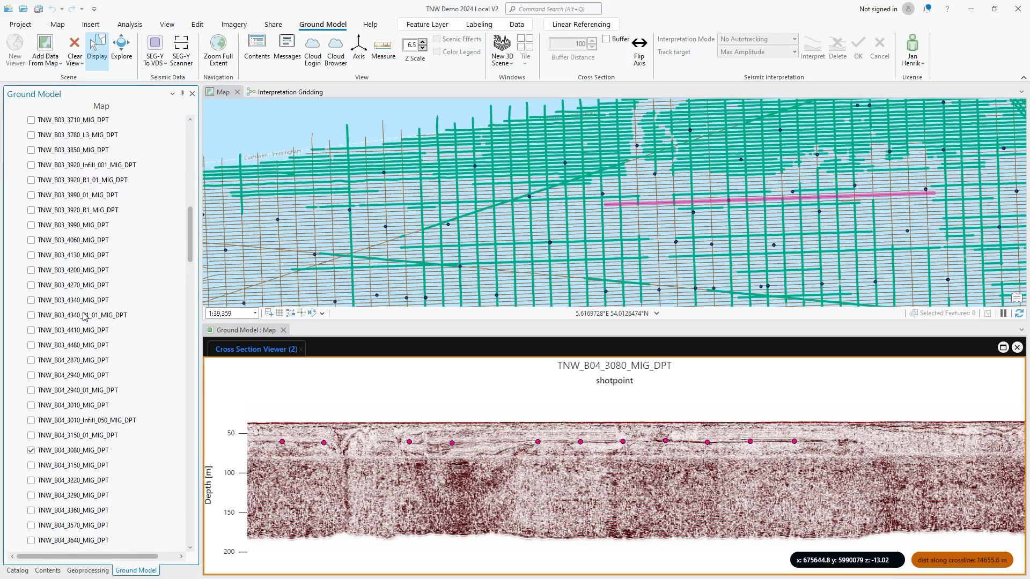
right_click(56, 324)
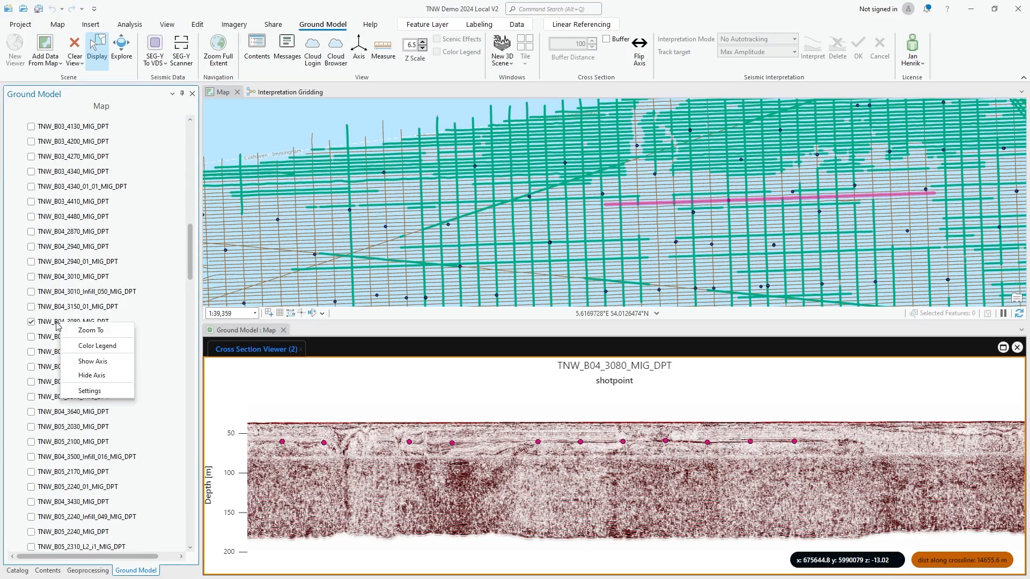
click(92, 398)
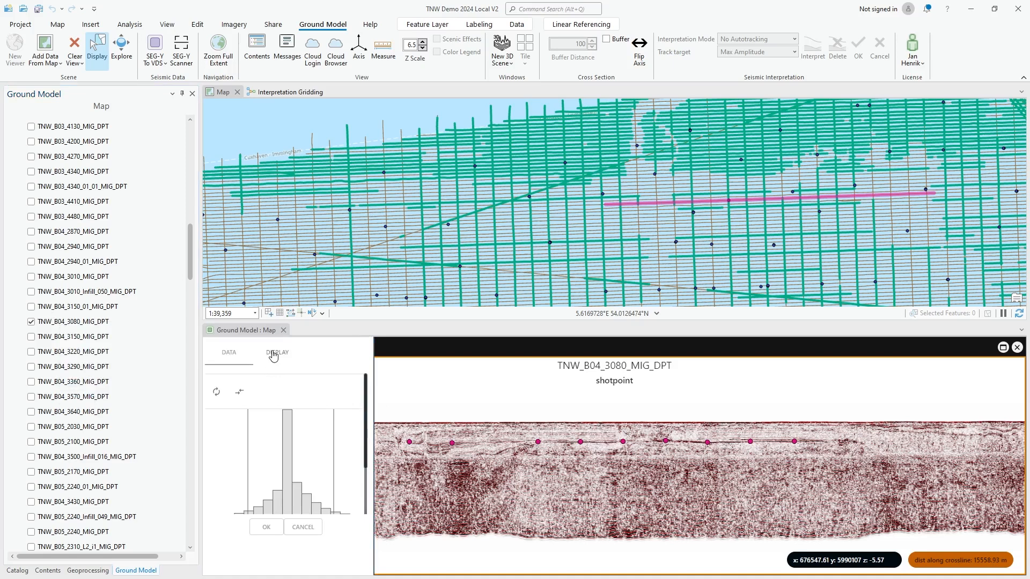
click(273, 355)
scroll(276, 413, down, 5)
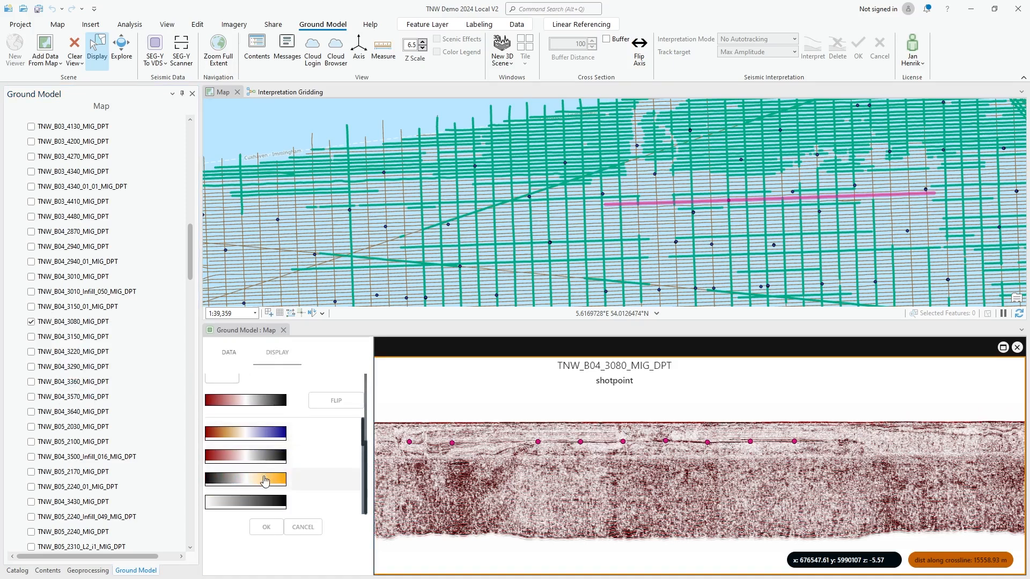
click(265, 476)
scroll(268, 466, up, 1)
scroll(270, 450, up, 3)
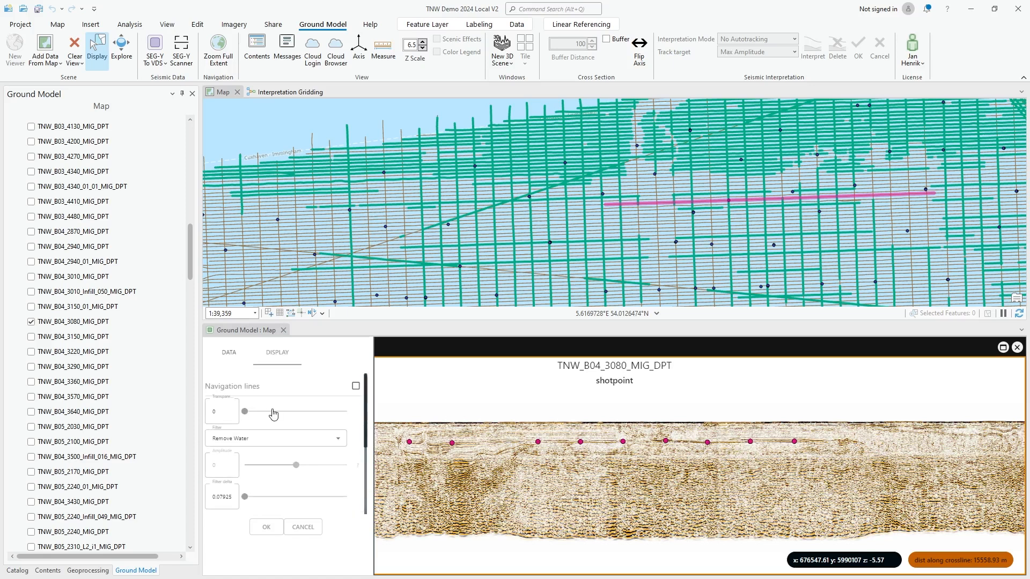
Step: Adjust the line's amplitude histogram: first value 3.218, minimum -3.09 and maximum 2.121
click(232, 362)
scroll(259, 429, down, 3)
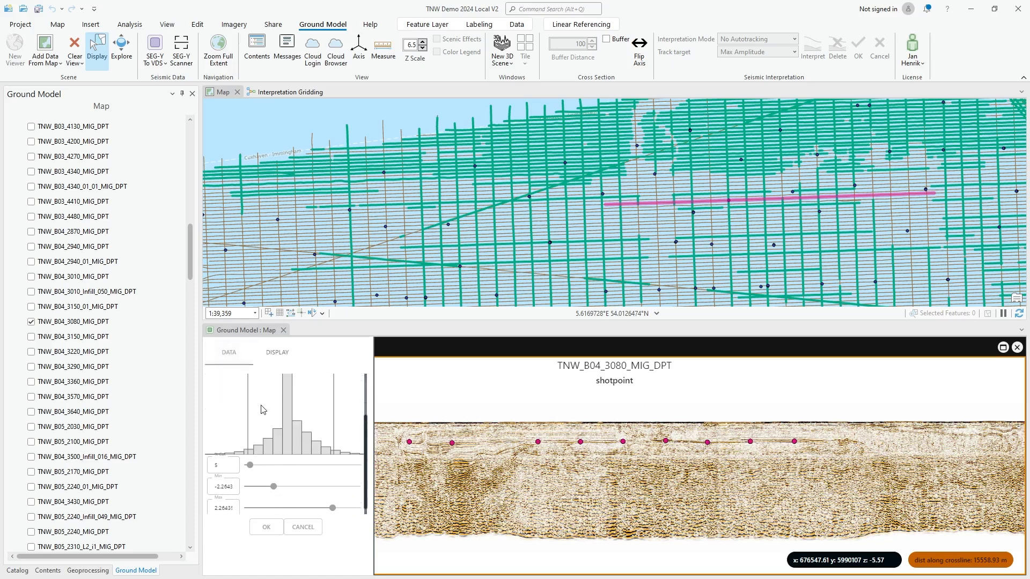
drag(253, 468, 263, 485)
drag(340, 509, 331, 508)
Step: Switch the seismic line's color bar to the red-white-black gradient
click(269, 362)
scroll(260, 400, down, 2)
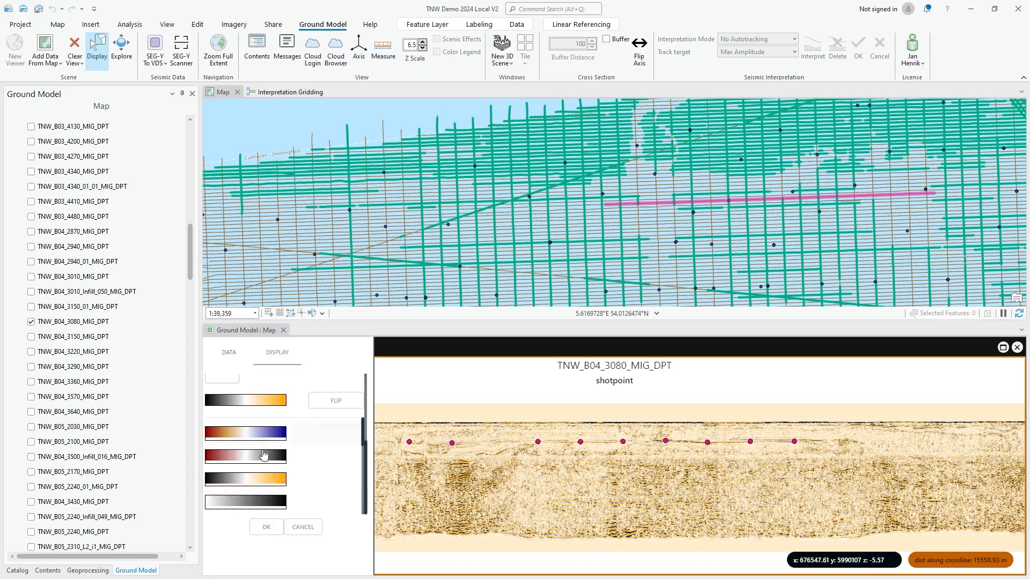
click(263, 456)
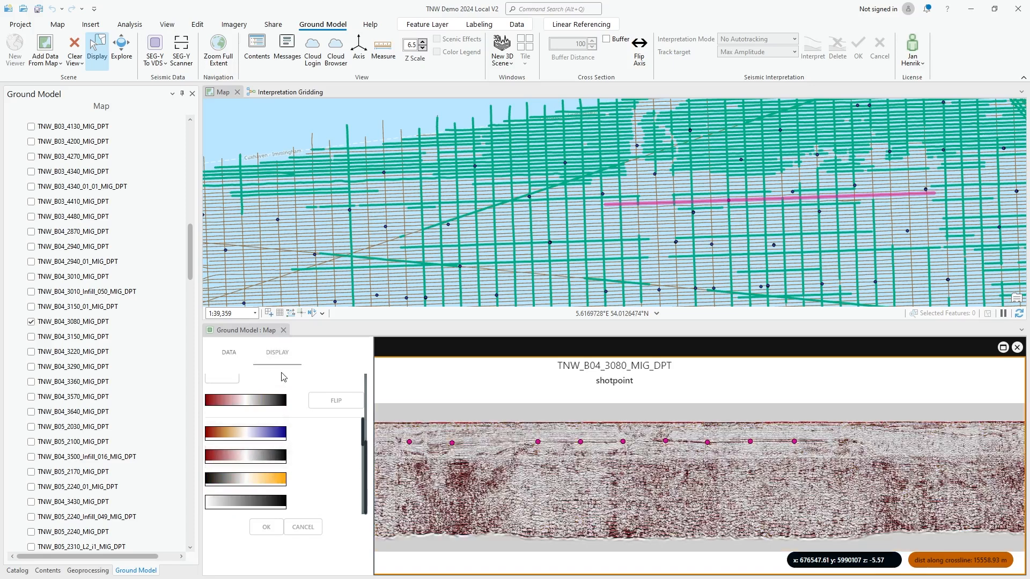
Step: Widen the line's amplitude range to a minimum of -3.757 and a maximum of 3.796, and accept the settings
click(236, 354)
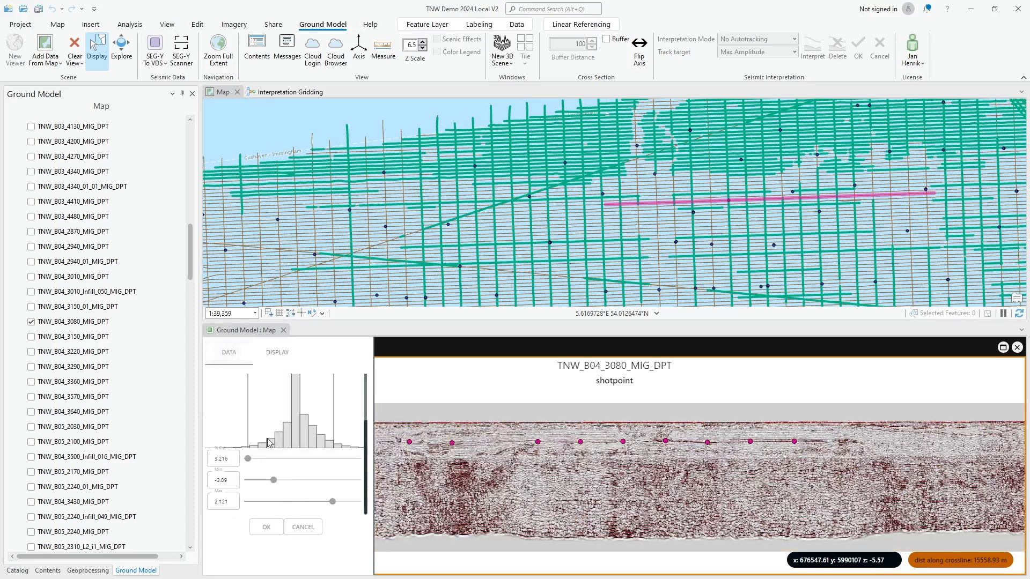
drag(273, 480, 266, 480)
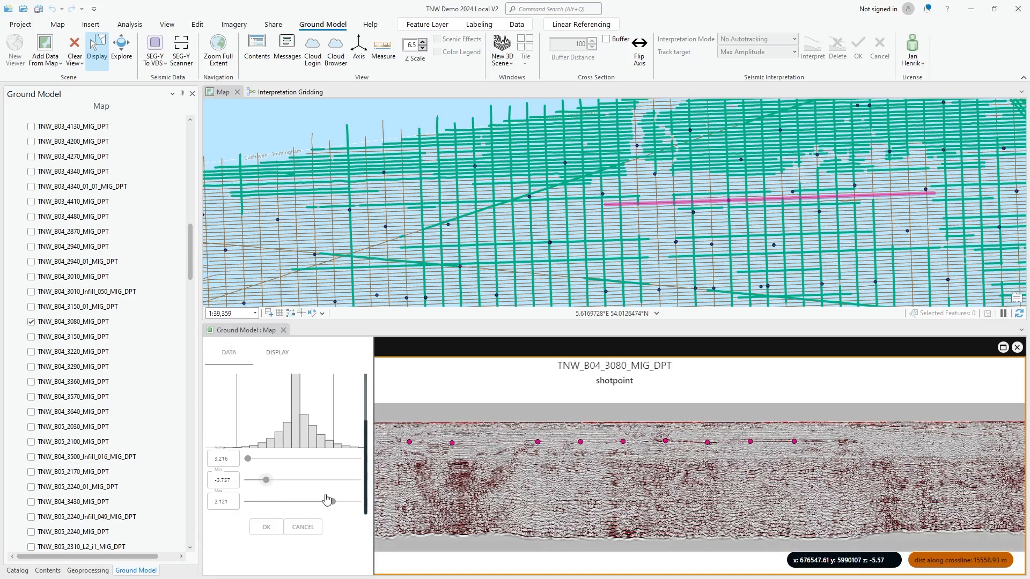
drag(333, 502, 353, 502)
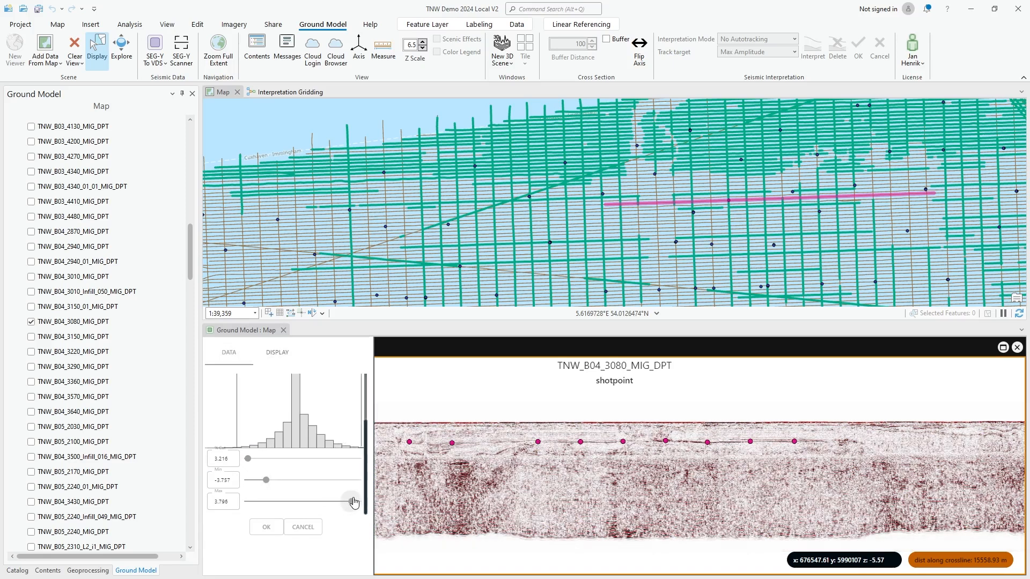
click(277, 532)
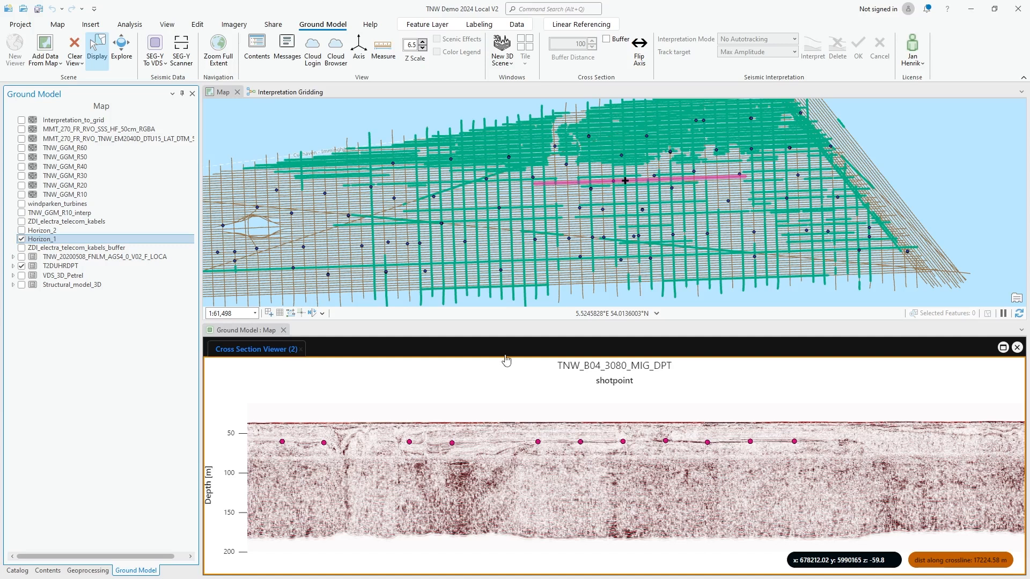
Step: Expand the features of Horizon_1 to list its individual seismic lines, and collapse the list again
right_click(30, 240)
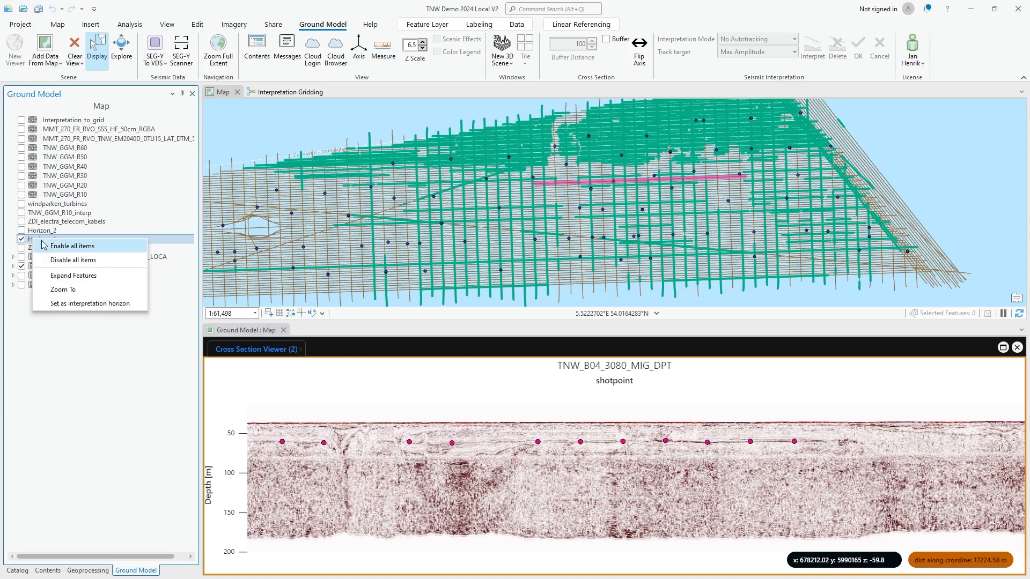
click(54, 276)
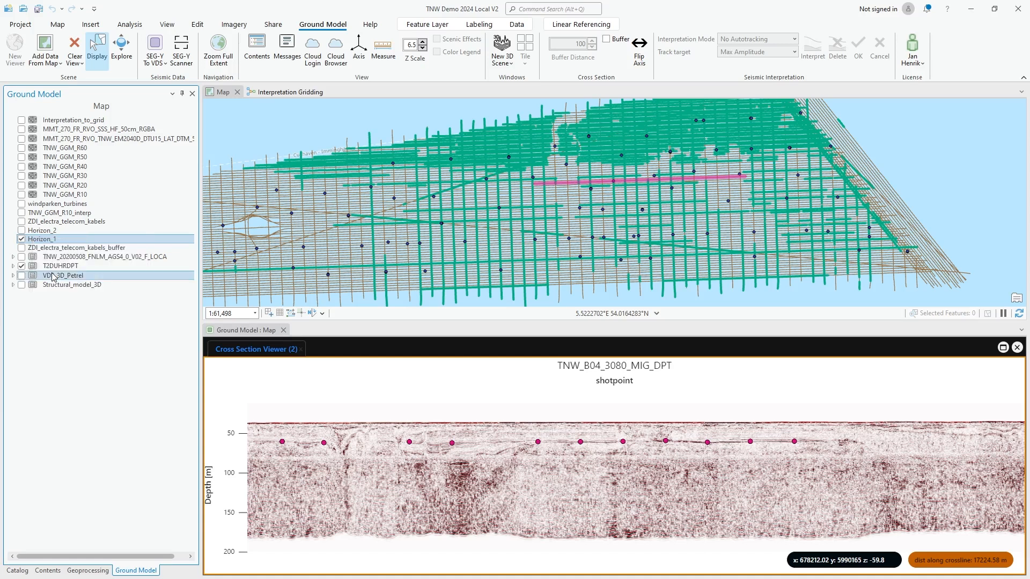
click(14, 240)
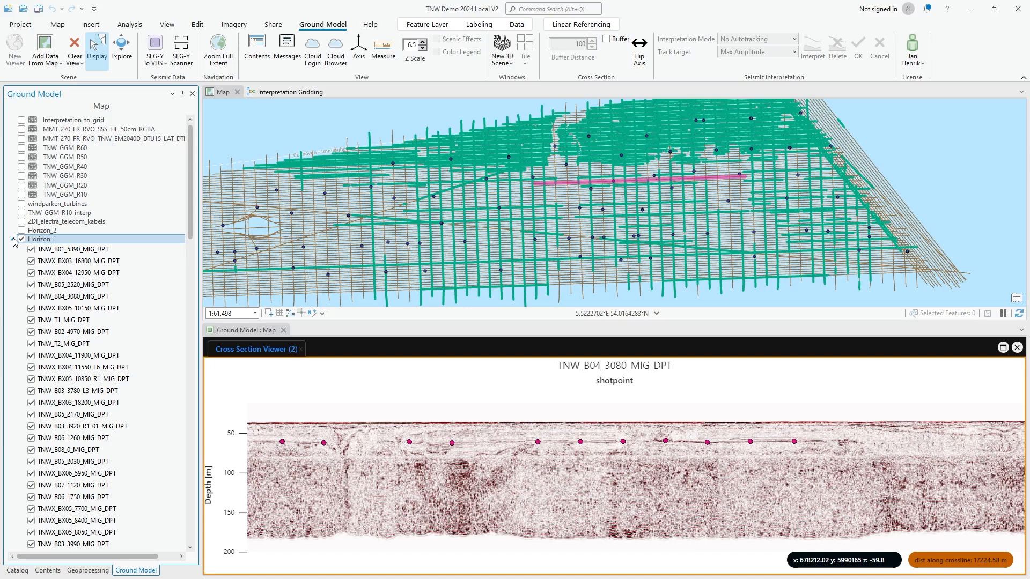
click(13, 240)
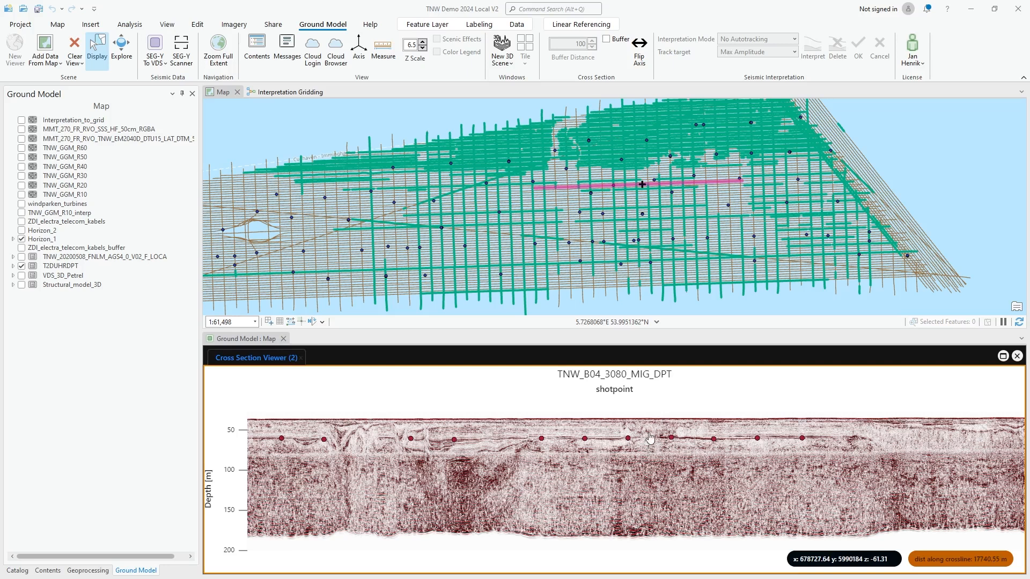
Step: Enable the cross section buffer, set the buffer distance to 200, and switch the buffer off again
click(608, 42)
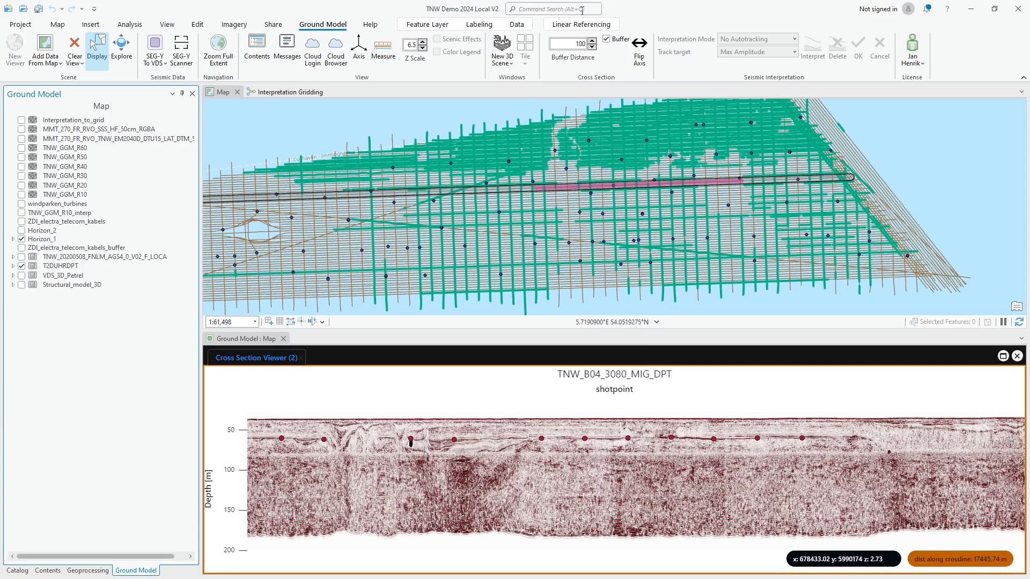
click(579, 44)
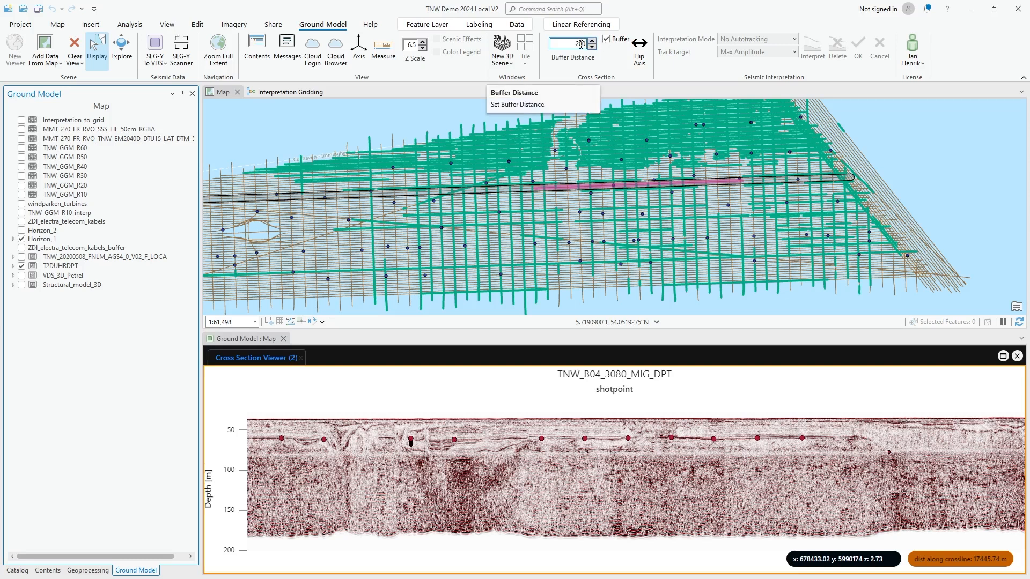
key(Return)
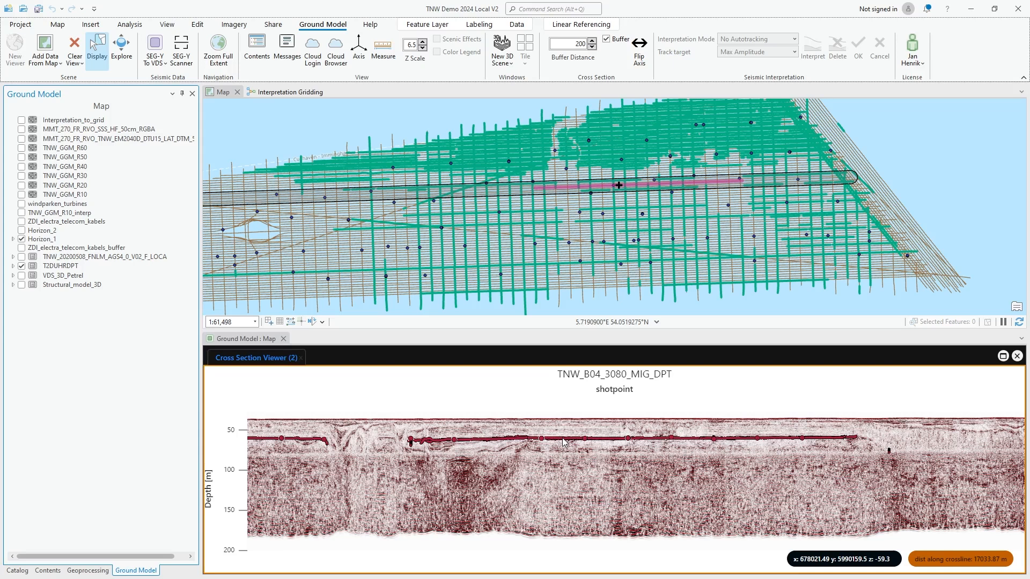
click(606, 39)
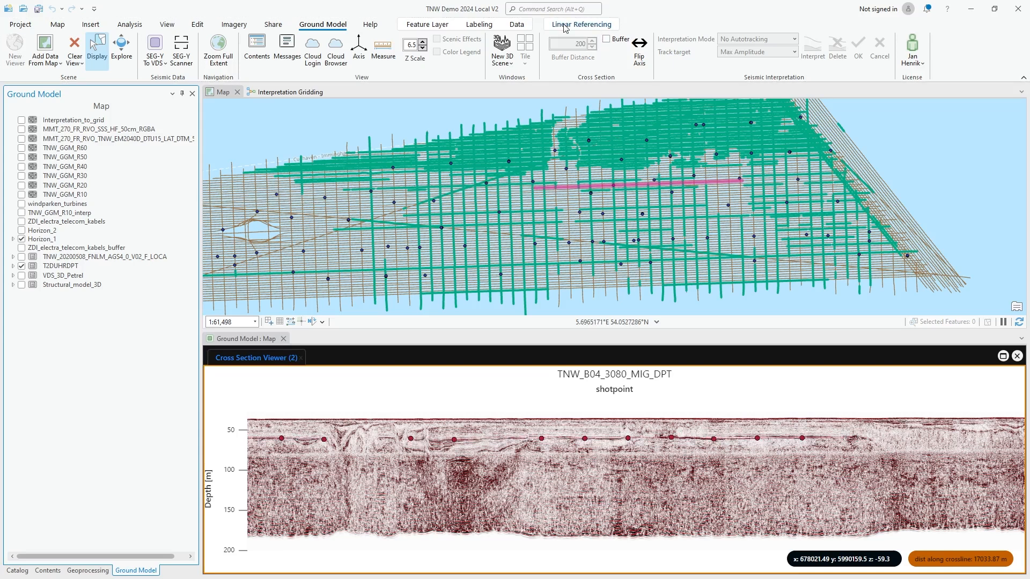
Step: Set Horizon_1 as the interpretation horizon
right_click(51, 243)
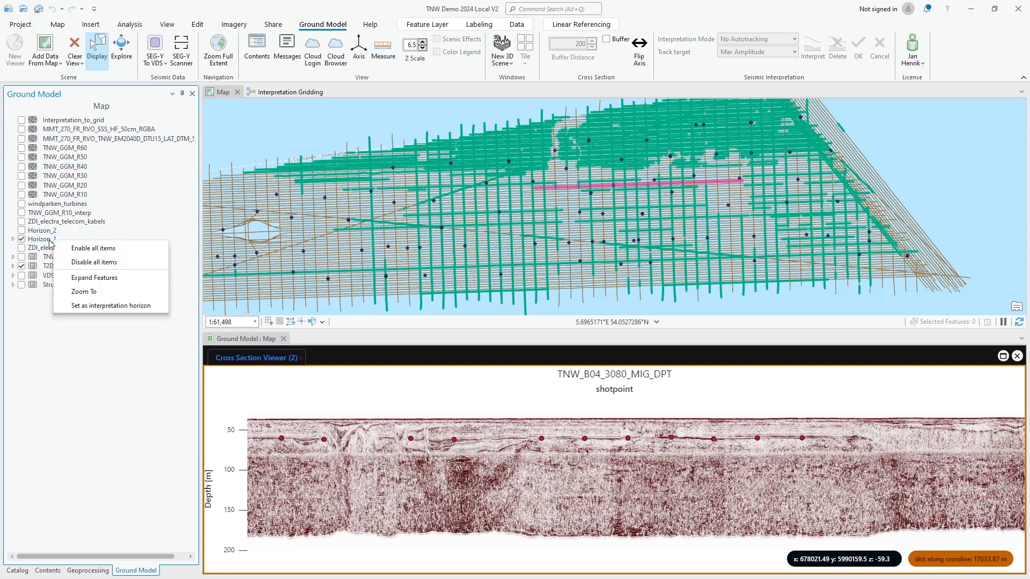
click(89, 306)
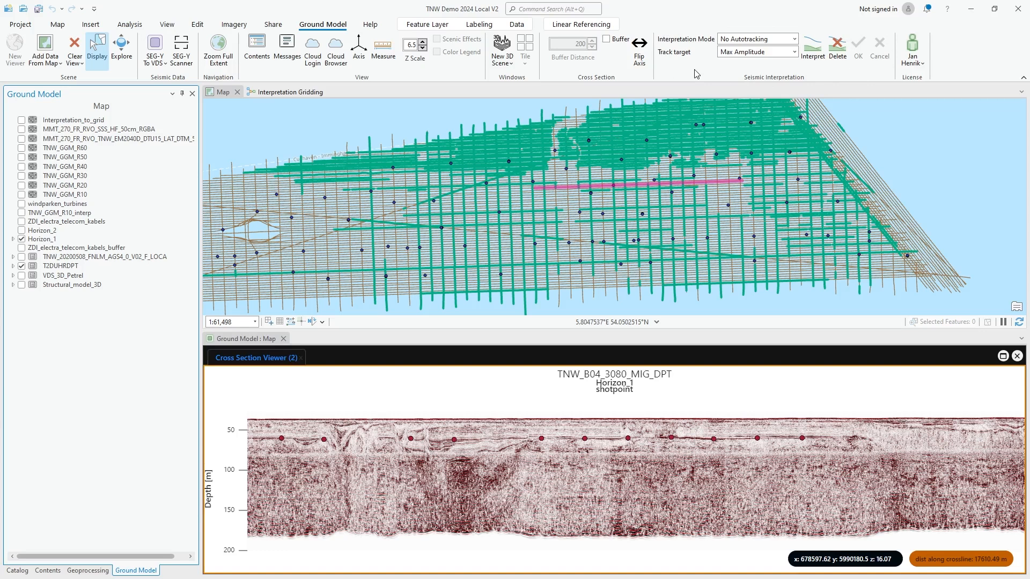
Step: Set the interpretation mode to Autotrack Internal and view the available track targets
click(795, 39)
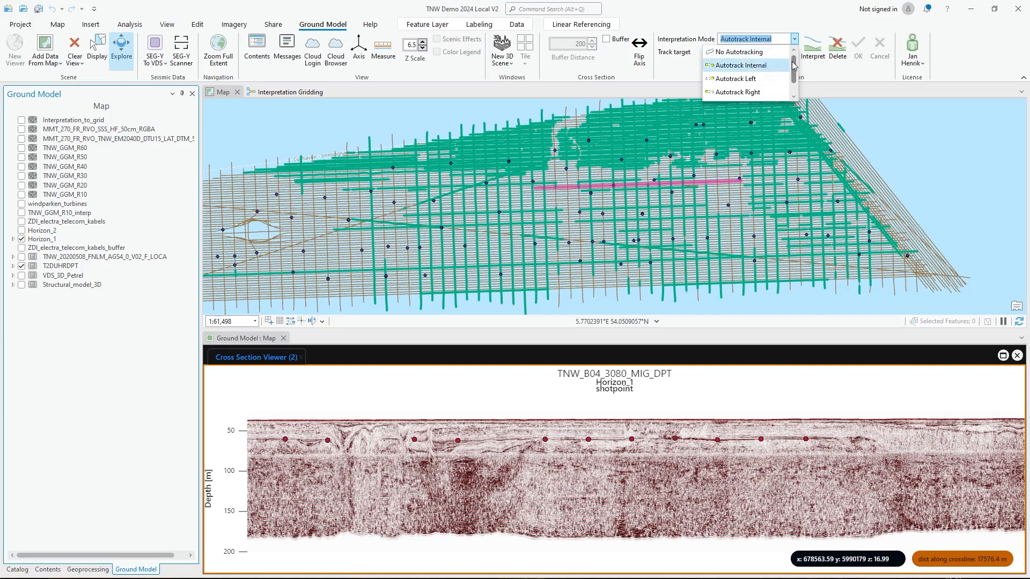
mouse_move(793, 62)
mouse_down()
mouse_move(794, 74)
mouse_move(795, 58)
mouse_up()
click(796, 17)
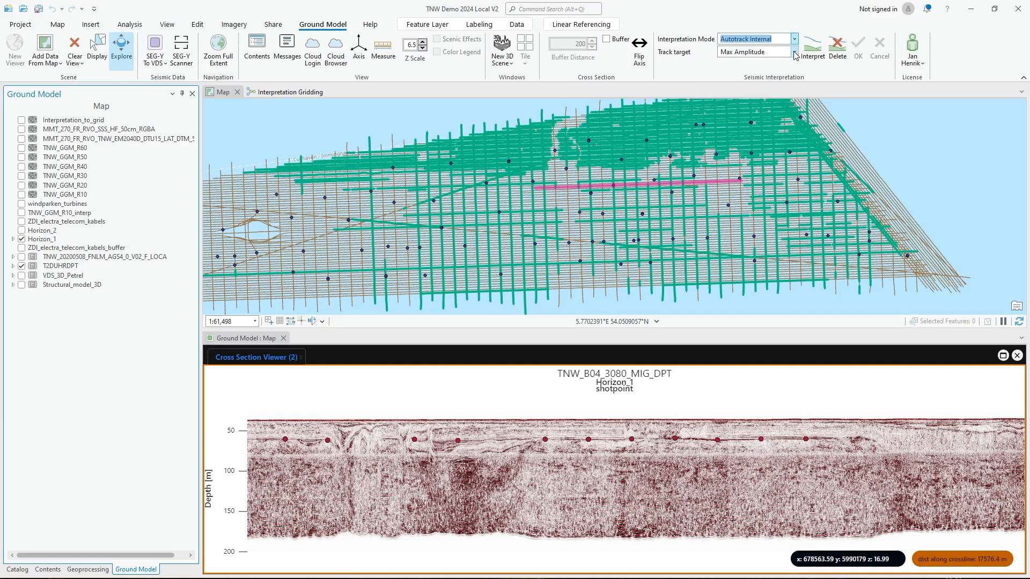
click(795, 52)
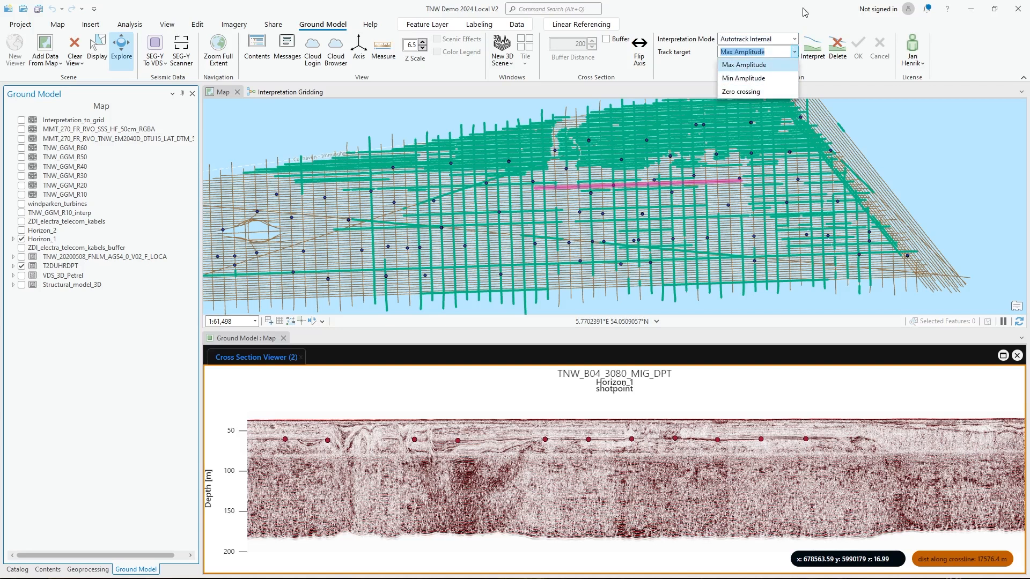
click(798, 41)
Step: Set the interpretation mode to No Autotracking and start interpreting Horizon_1 on the cross section
click(796, 40)
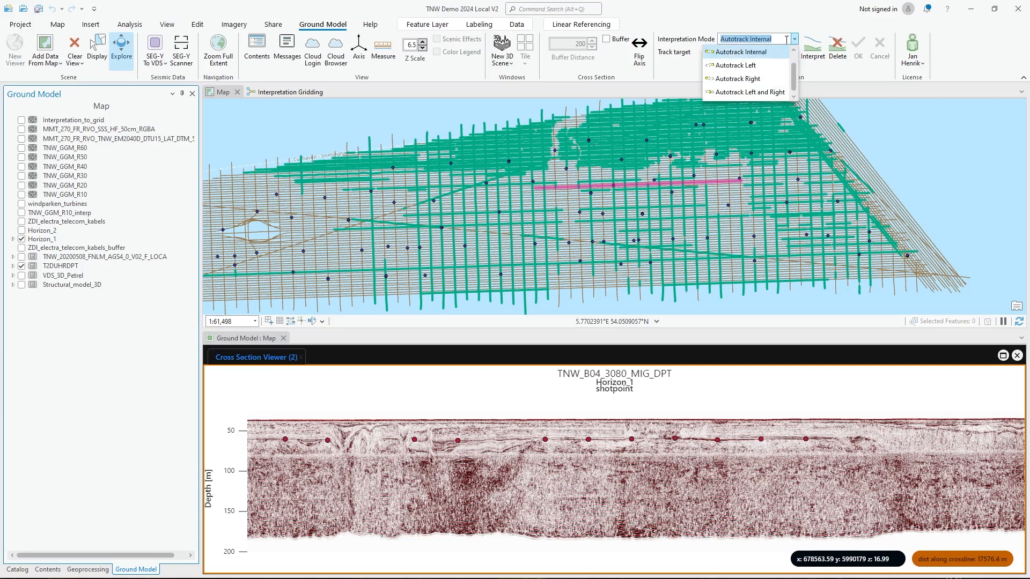
scroll(765, 51, up, 1)
click(765, 51)
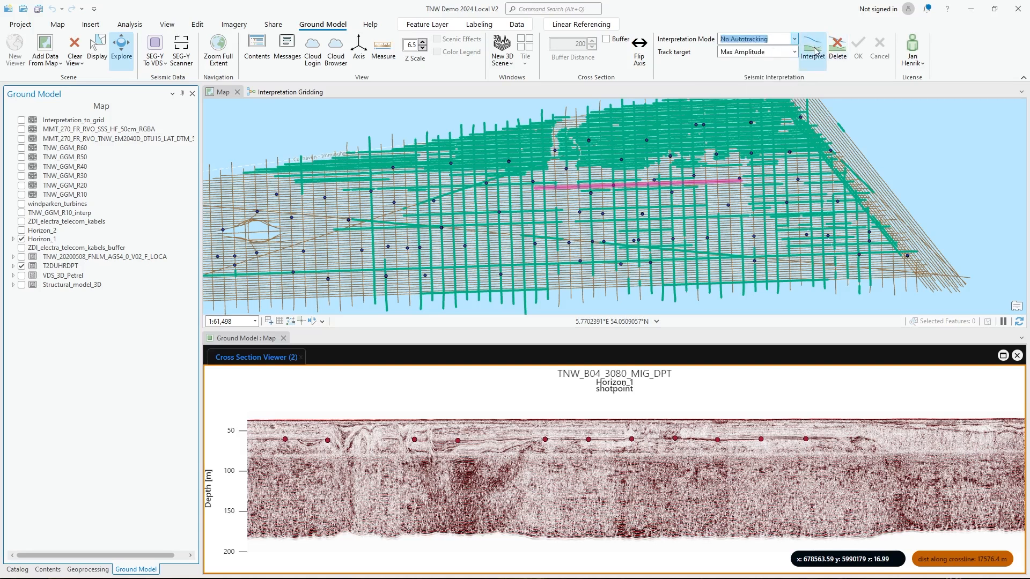
scroll(685, 439, up, 2)
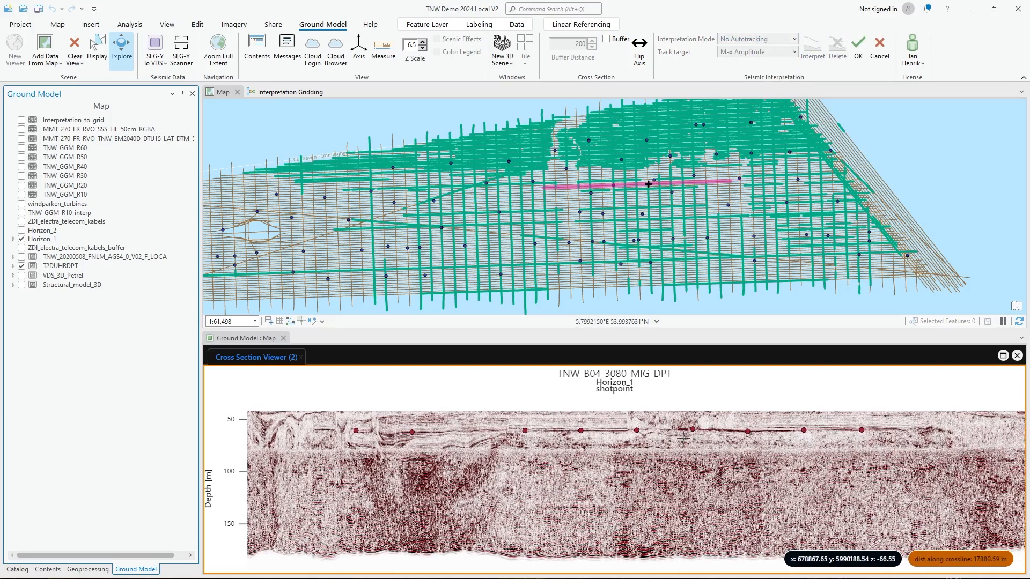
Step: Trace Horizon_1 manually along the strong reflector at about 60 m depth on the cross section and accept the interpretation
scroll(685, 440, up, 2)
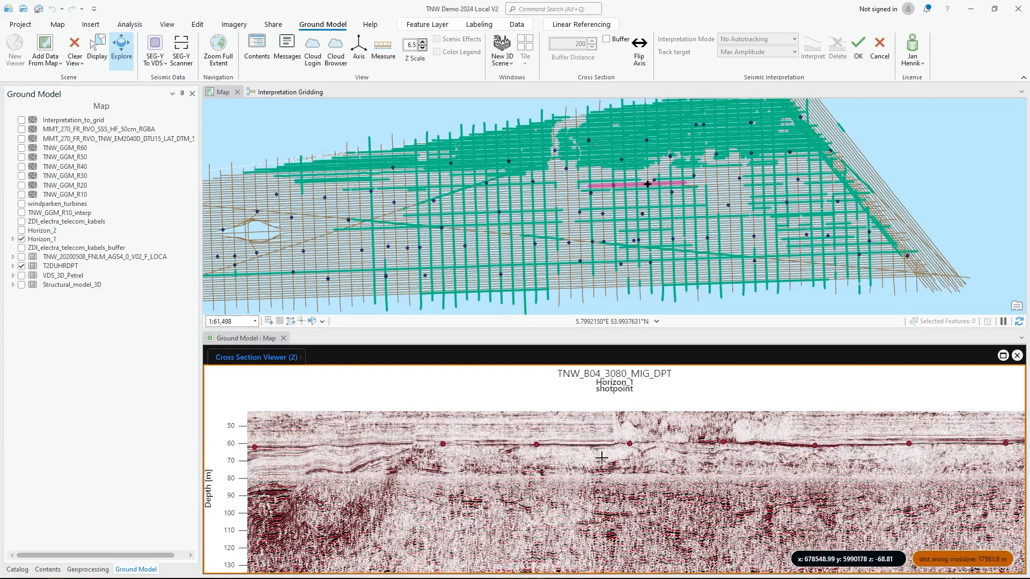
click(538, 445)
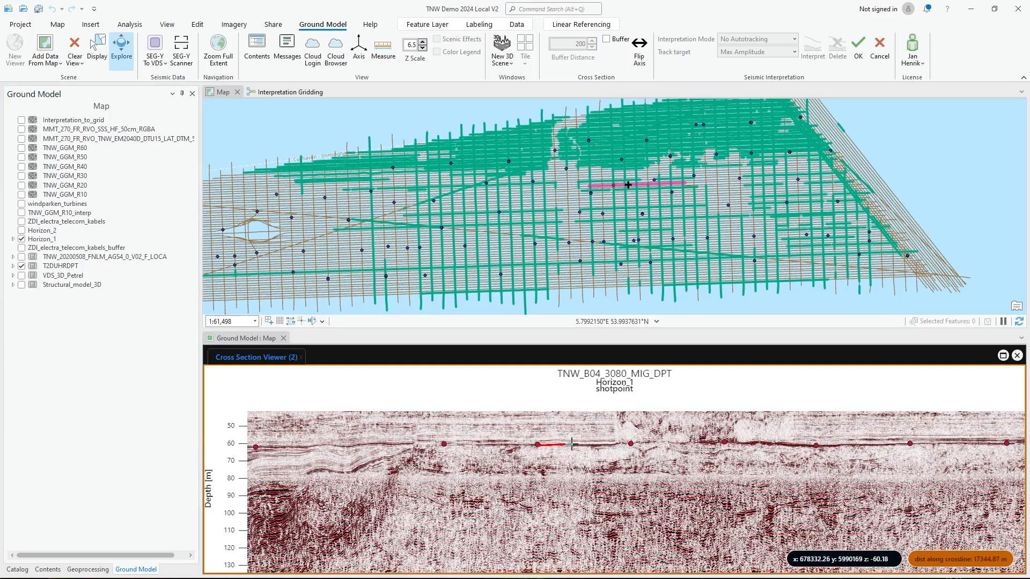
drag(588, 445, 662, 443)
click(723, 444)
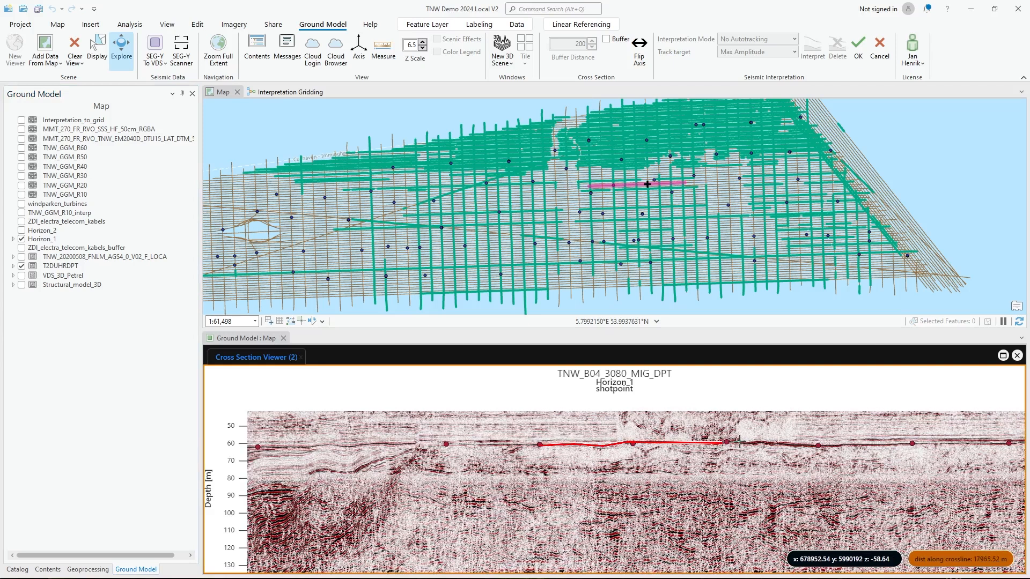
click(738, 442)
double_click(799, 446)
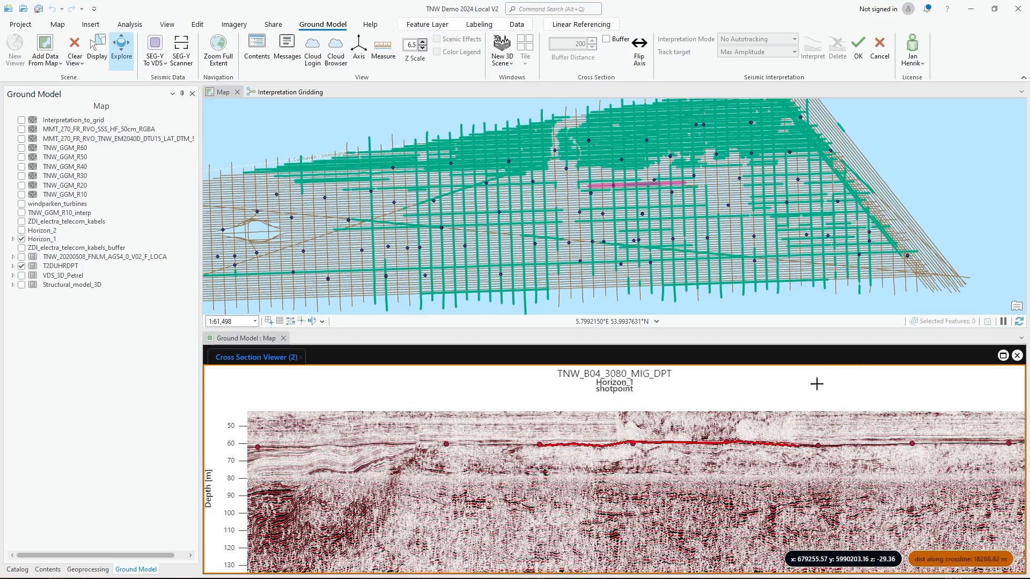
click(859, 46)
Step: Set the interpretation mode to Autotrack Internal and autotrack a Horizon_1 segment along the reflector at about 60 m depth
click(794, 39)
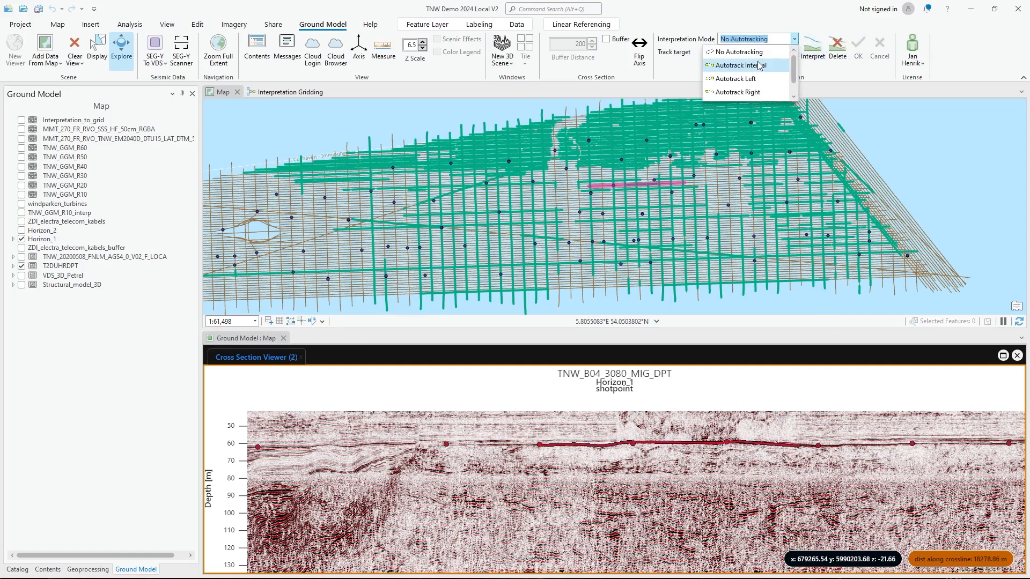
click(759, 70)
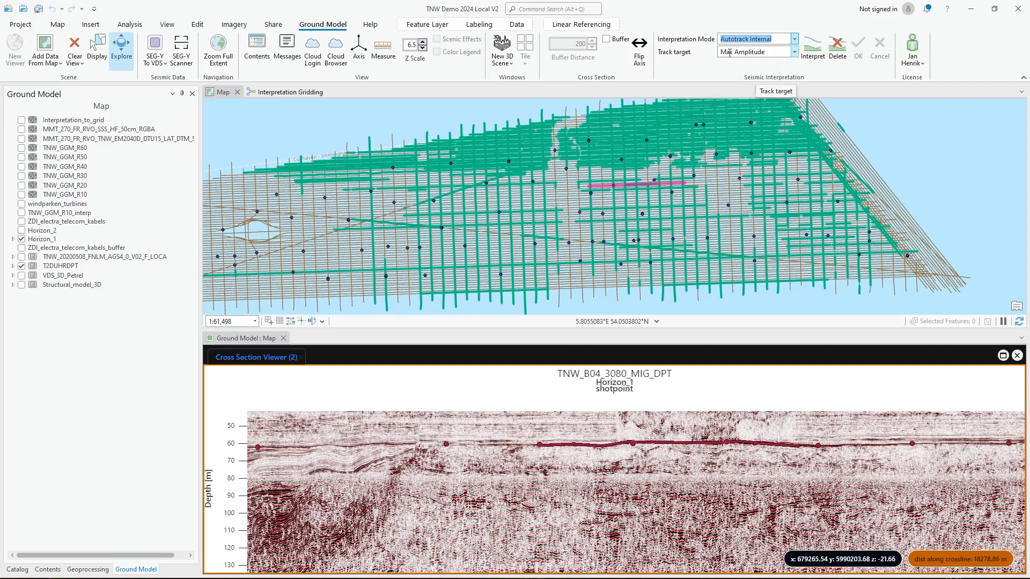
click(810, 51)
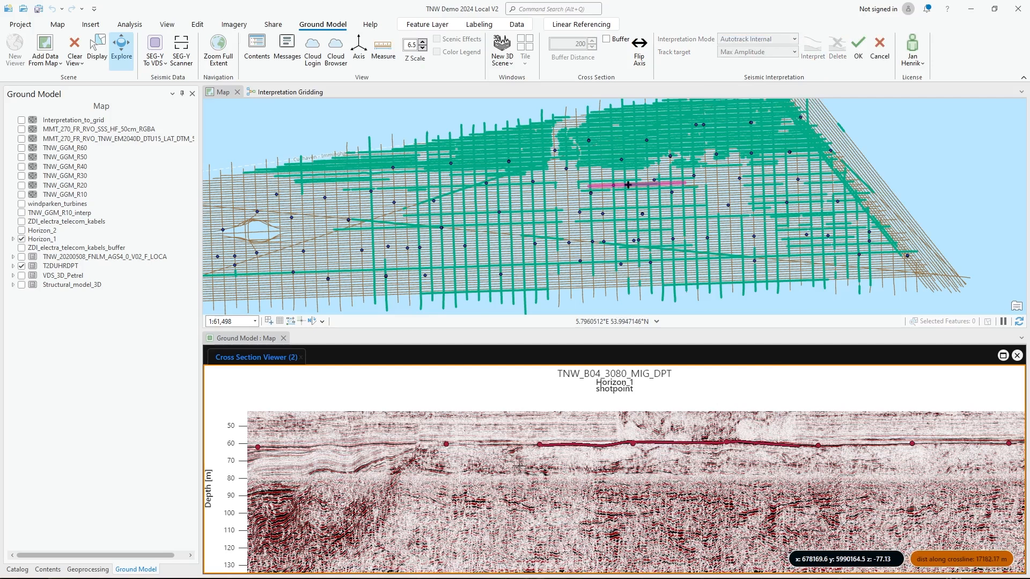
scroll(453, 447, up, 3)
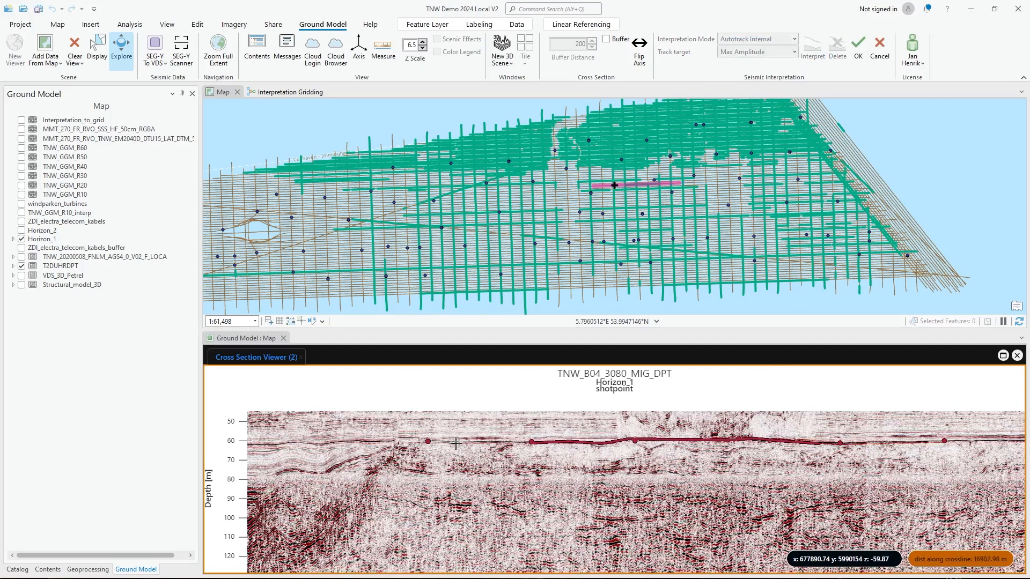
scroll(456, 444, up, 1)
drag(456, 444, 547, 502)
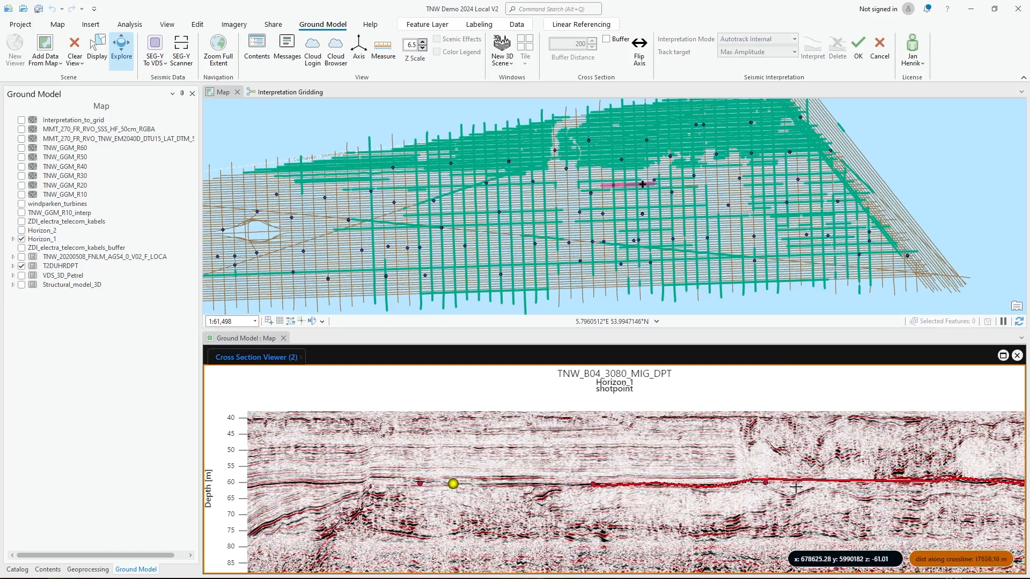
click(875, 479)
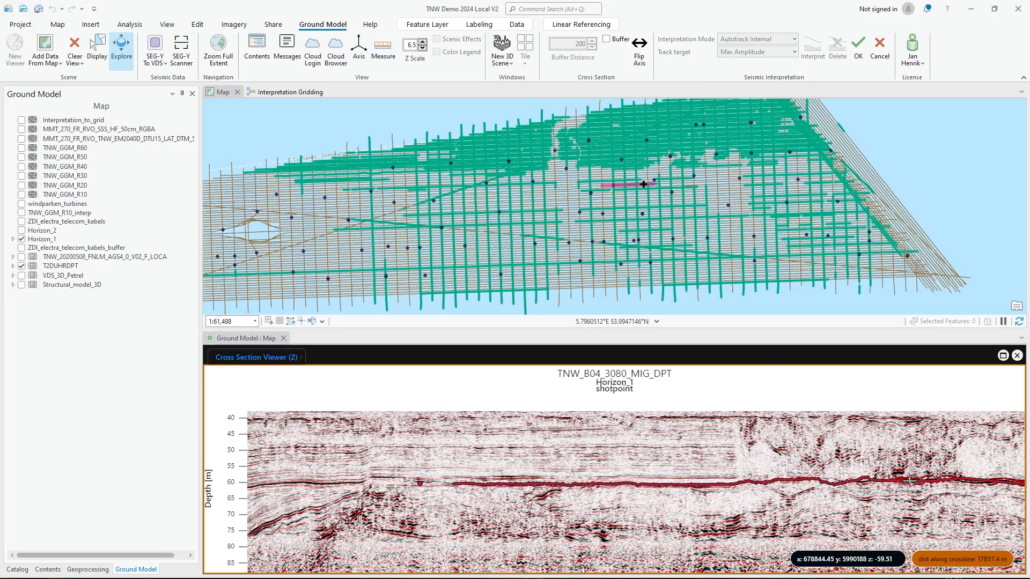
Step: Continue autotracking Horizon_1 on line TNW_B04_3080_MIG_DPT along the flat reflector until it reaches the disturbed zone
drag(976, 482, 566, 484)
drag(798, 485, 586, 487)
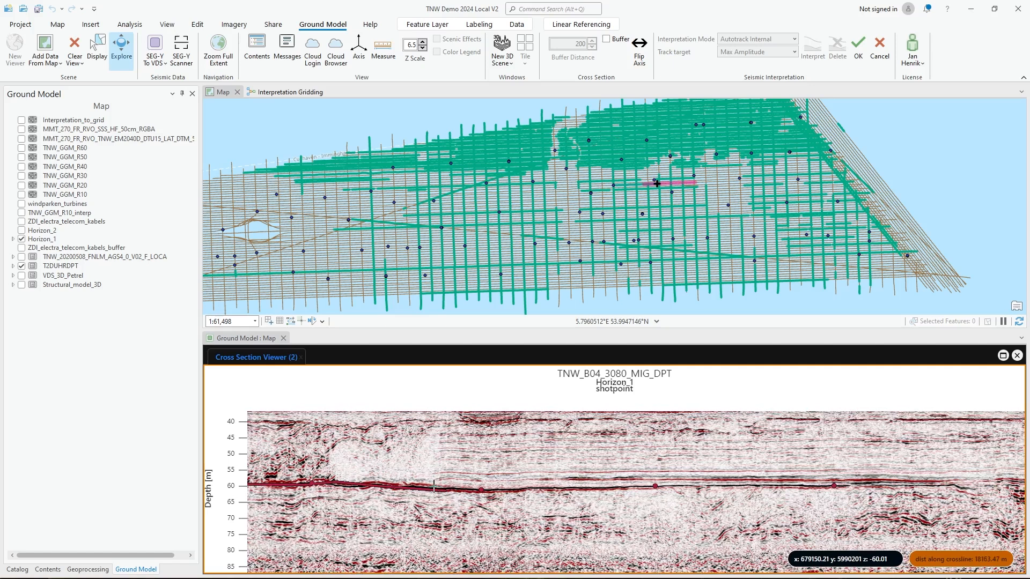
click(539, 489)
click(534, 489)
double_click(659, 487)
click(672, 486)
click(853, 486)
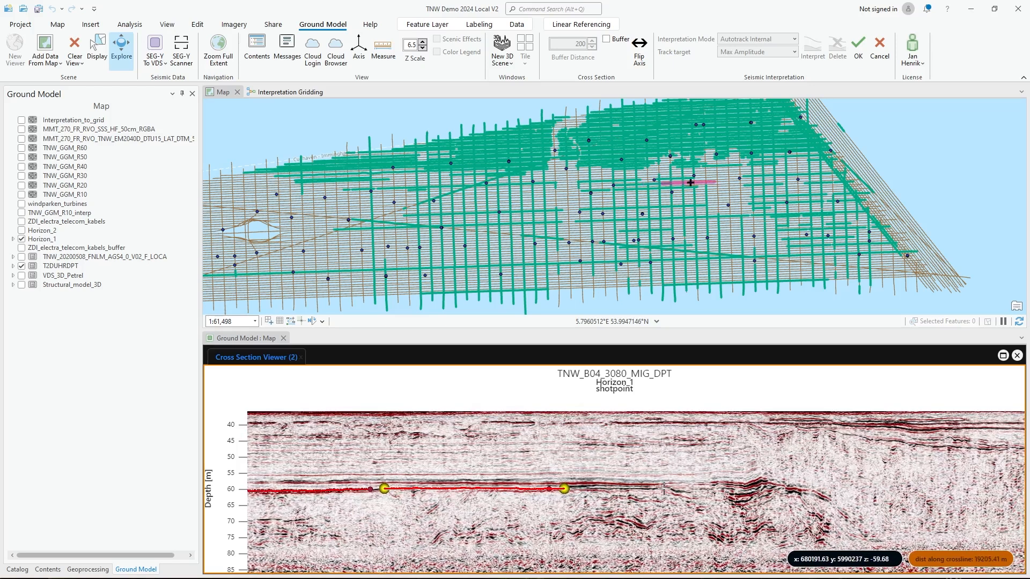
double_click(665, 488)
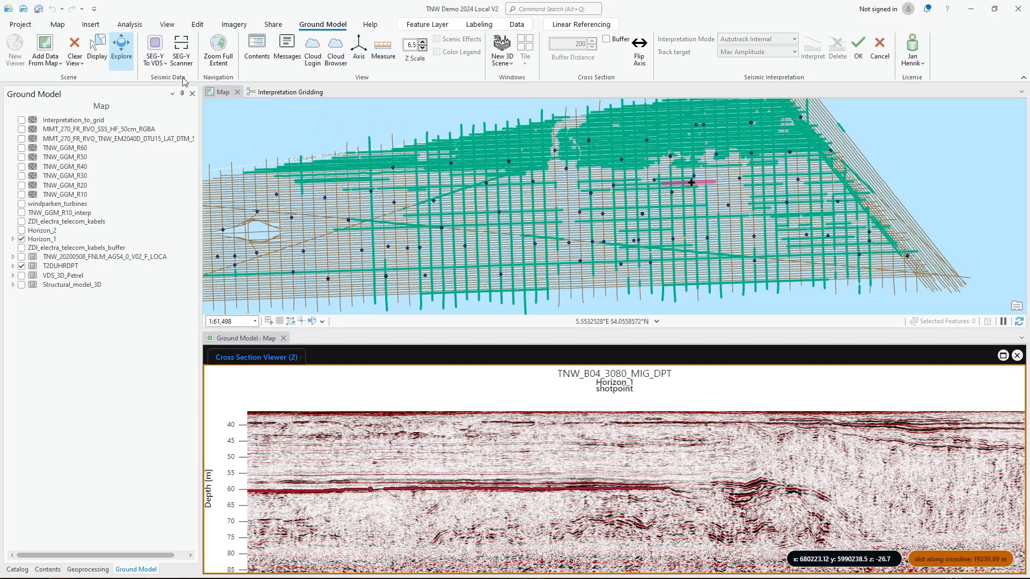
Step: Display line TNW_B05_2730_MIG_DPT in the cross section and autotrack Horizon_1 along its reflector at about 60 m depth
click(104, 52)
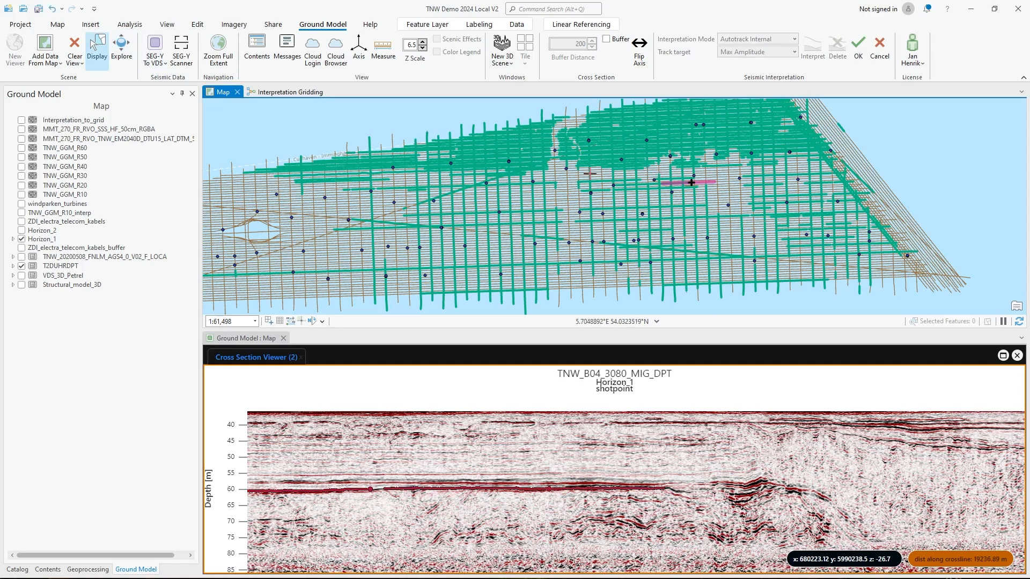
click(603, 198)
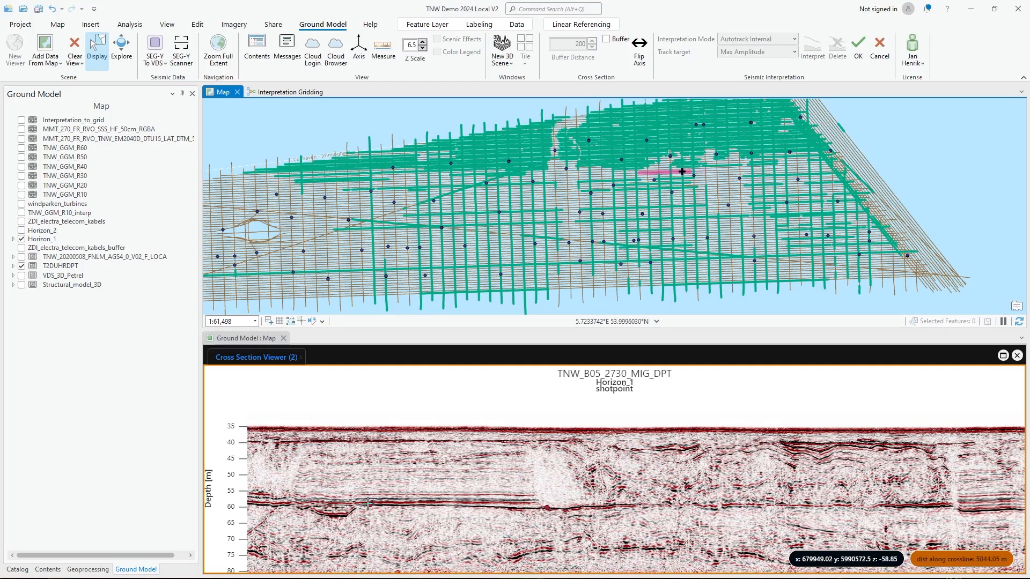
click(368, 504)
click(464, 506)
click(545, 507)
click(596, 507)
click(668, 504)
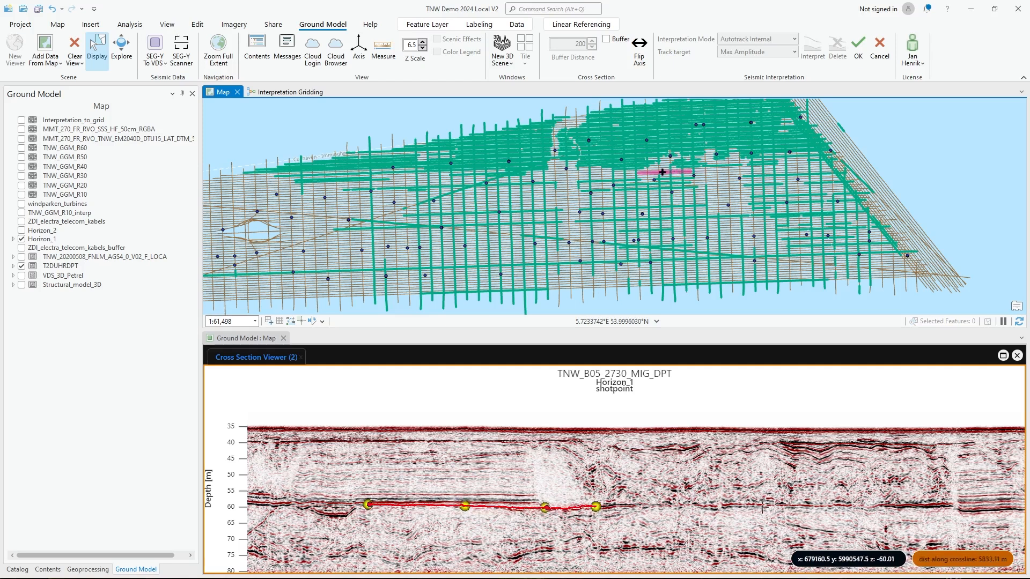
double_click(779, 506)
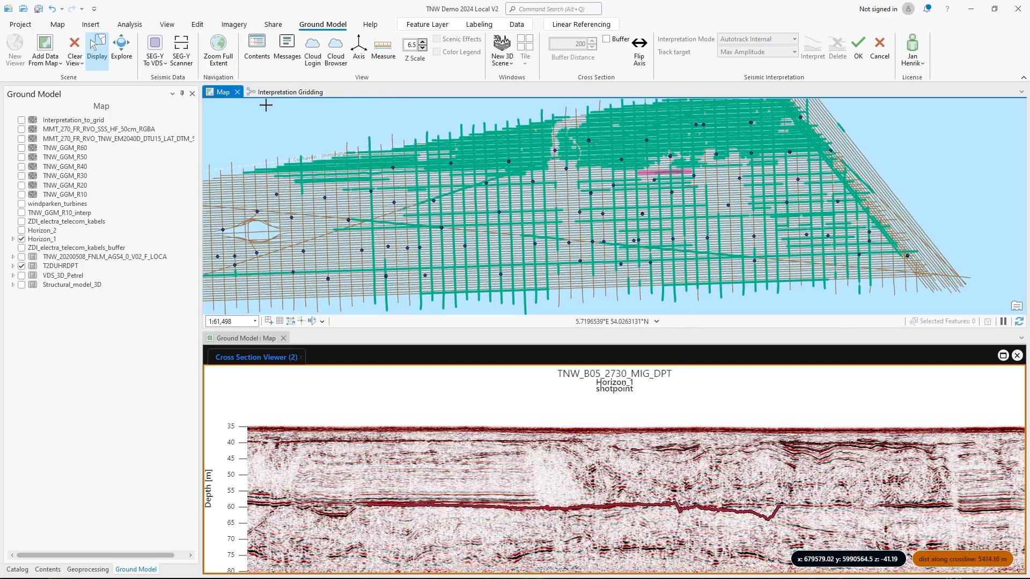
Step: Retrack the part of Horizon_1 that strays below the reflector, using closely spaced points at about 60 m depth
scroll(512, 508, up, 3)
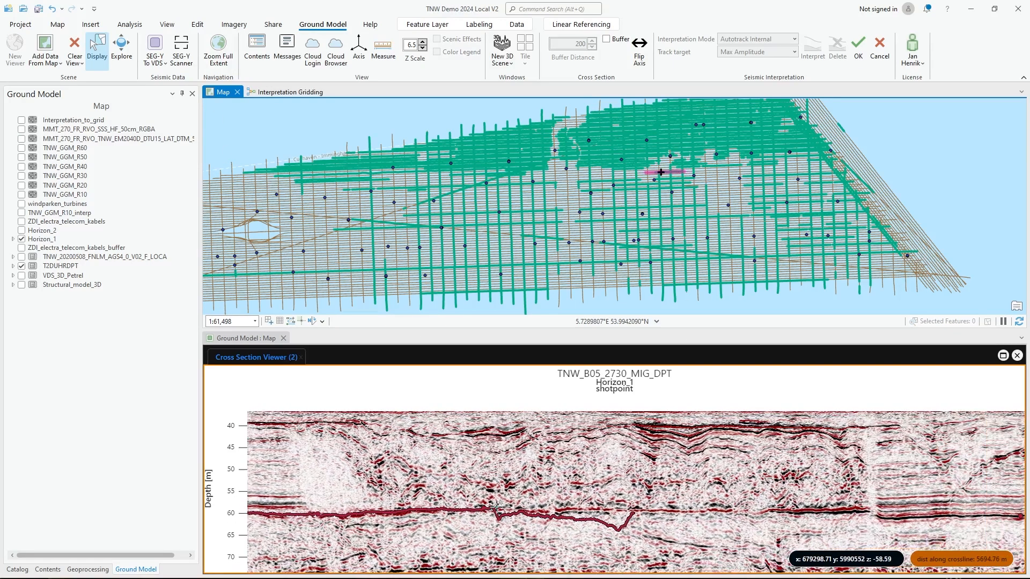
click(508, 529)
click(569, 528)
click(638, 528)
double_click(713, 530)
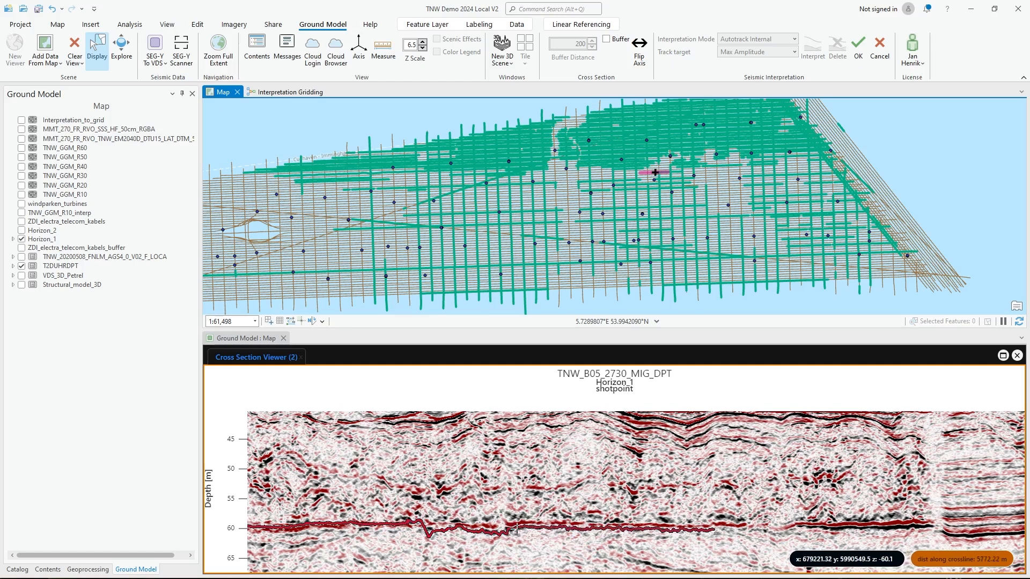
Step: Extend Horizon_1 up to the vertical break in the reflector and track it onward beyond the break at about 61 m depth
drag(799, 529, 489, 528)
click(500, 526)
double_click(622, 526)
scroll(711, 522, down, 1)
drag(716, 523, 578, 507)
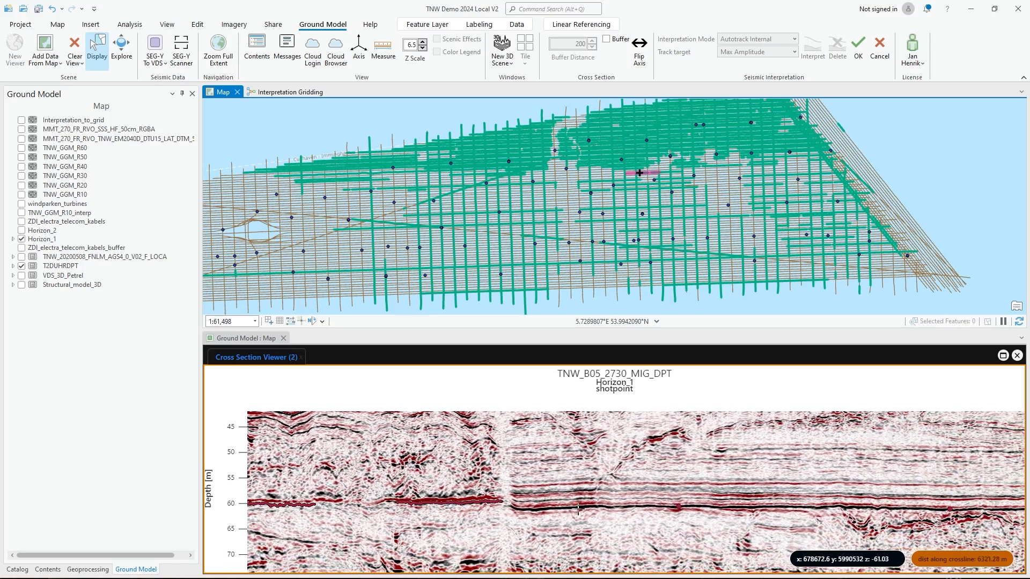
click(514, 511)
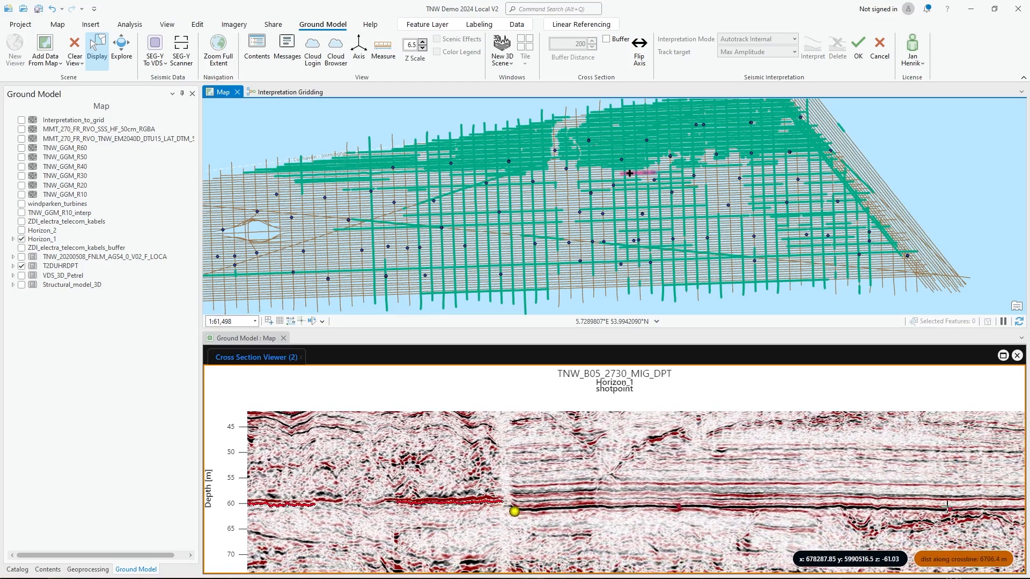
double_click(1010, 509)
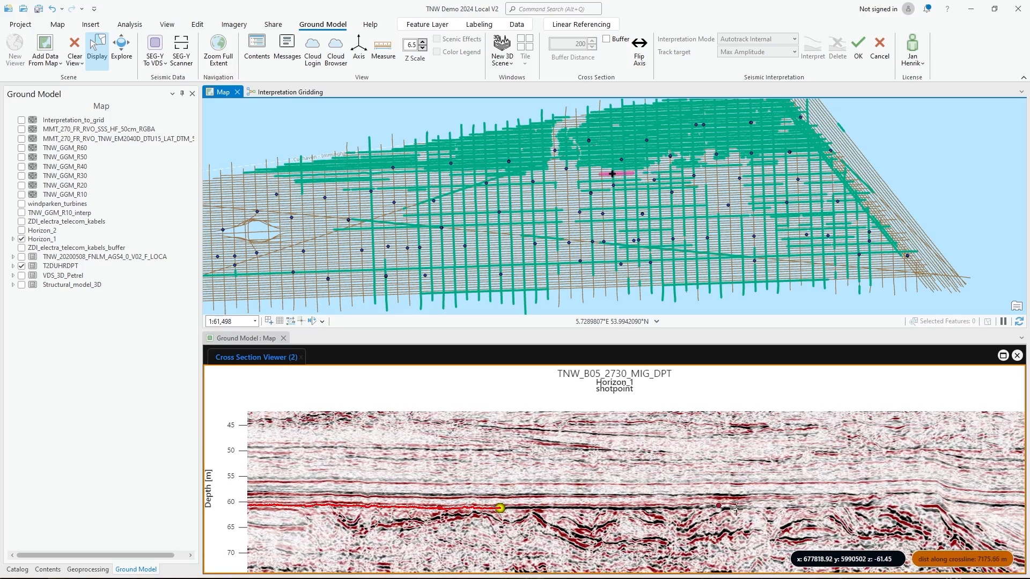
Step: Continue autotracking Horizon_1 along the reflector through the dip and end it on the rise at about 60 m depth
click(735, 507)
click(659, 507)
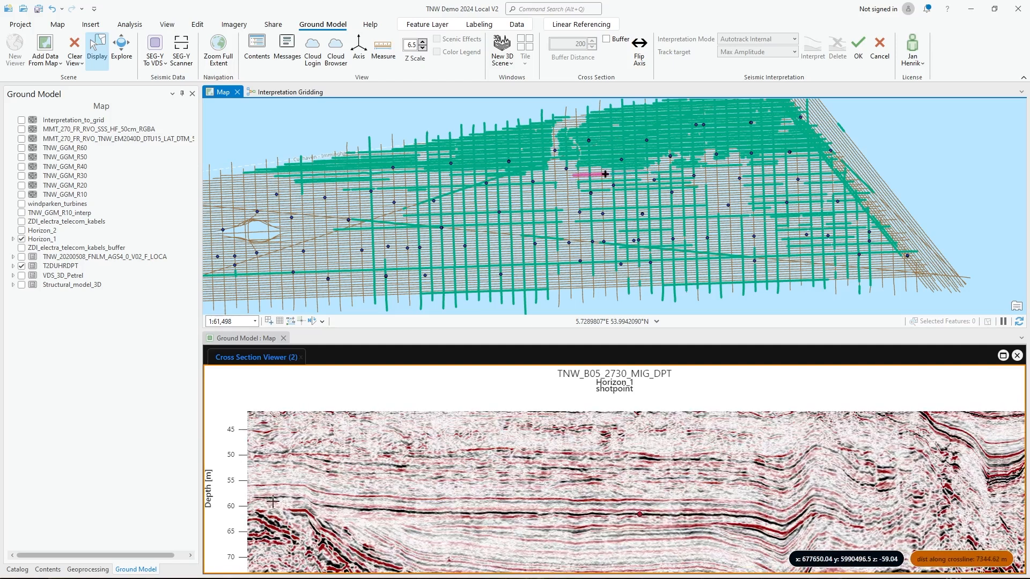
click(261, 497)
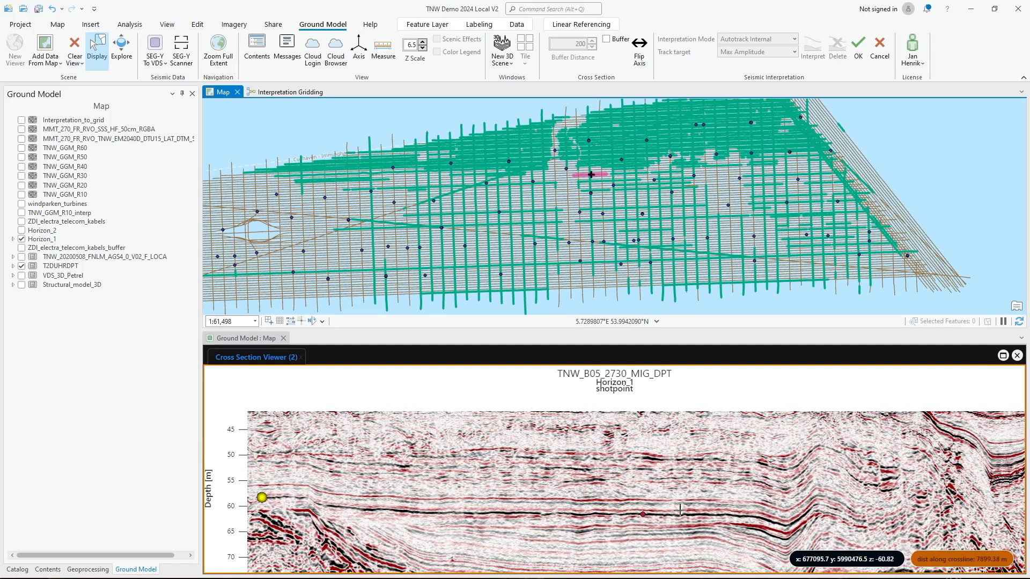
click(814, 506)
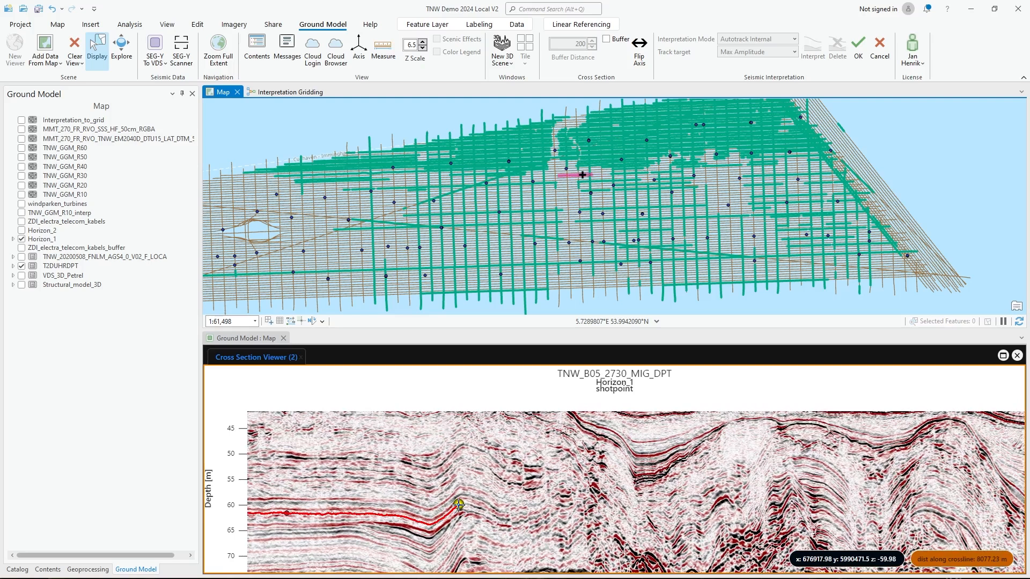
click(461, 506)
scroll(460, 504, down, 4)
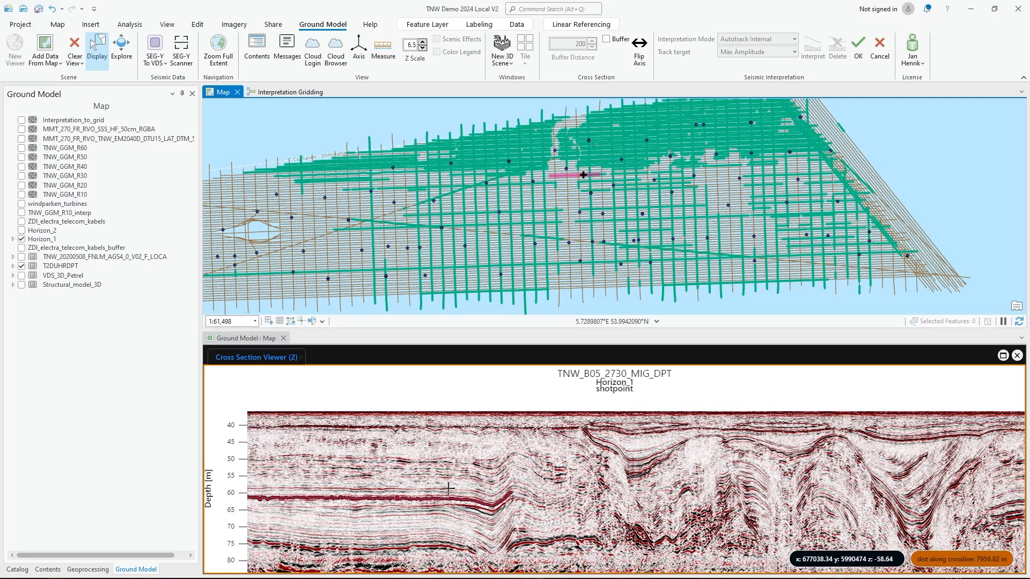
Step: Autotrack a short Horizon_1 segment at about 61 m depth where the flat reflector resumes beyond the folded zone
drag(456, 495, 718, 476)
drag(955, 479, 547, 479)
drag(912, 486, 567, 490)
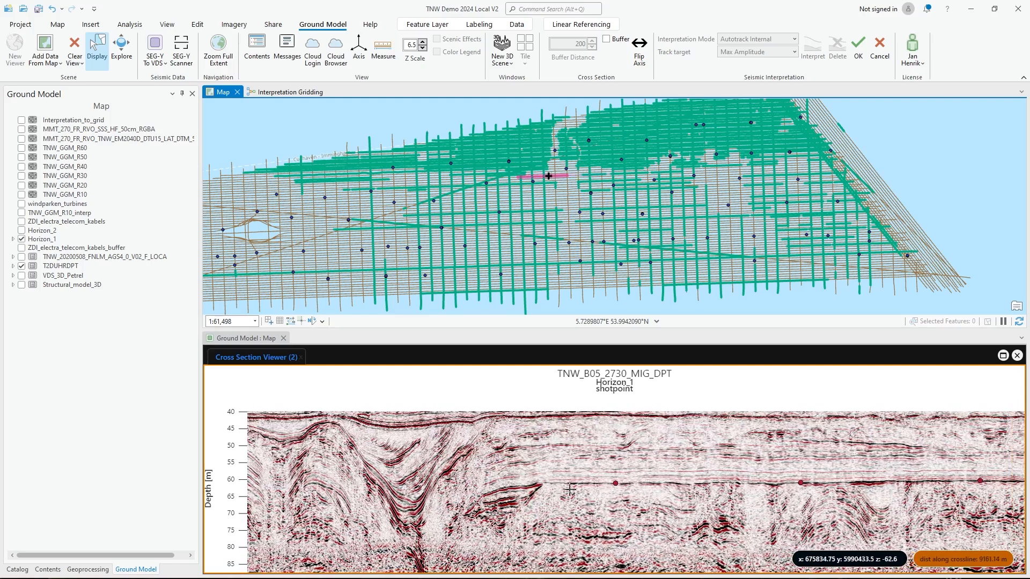
scroll(568, 490, up, 4)
click(514, 492)
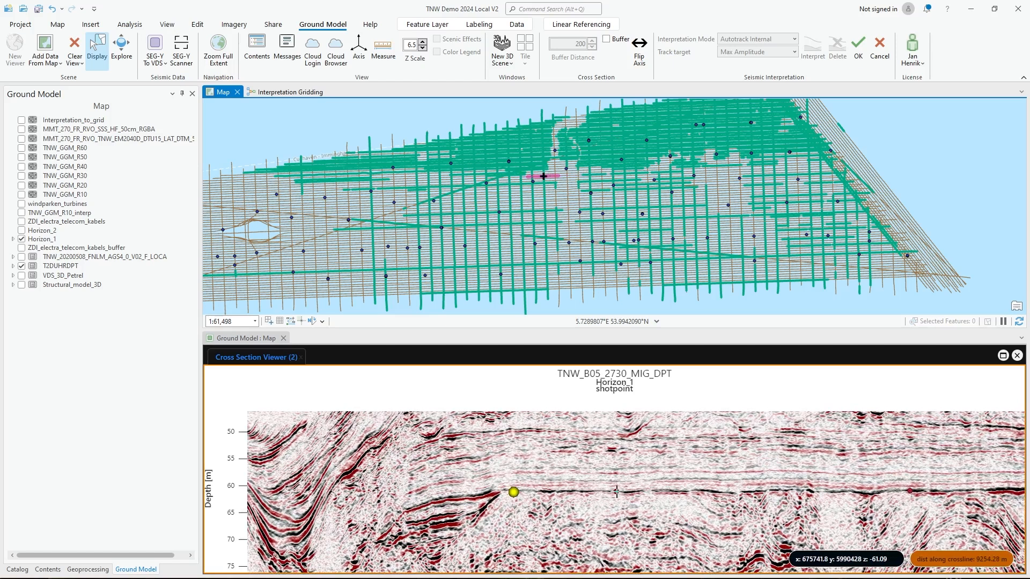
click(617, 492)
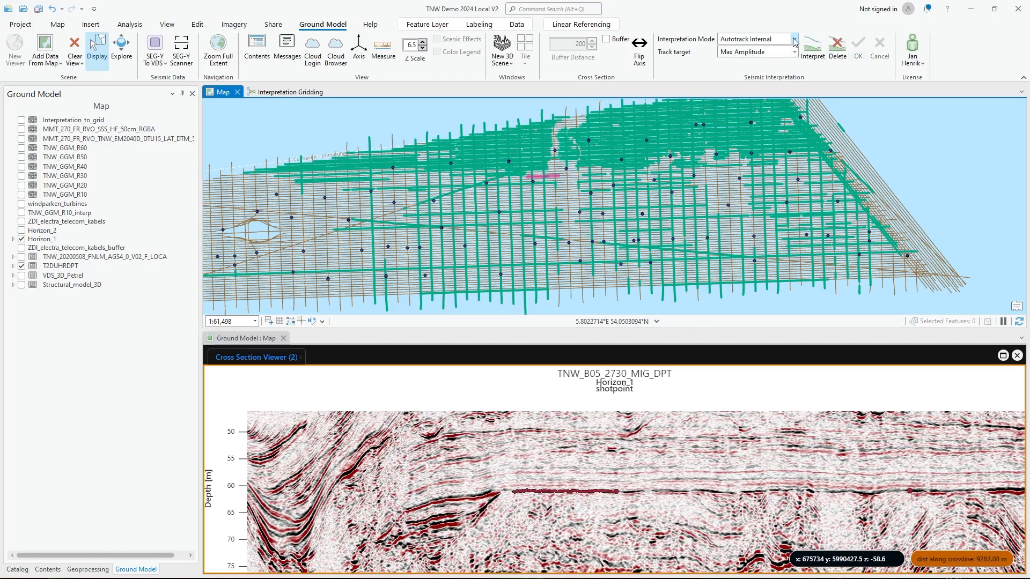
Step: Switch the interpretation mode to Autotrack Right and extend Horizon_1 from the short segment along the flat reflector at about 61 m depth
click(794, 40)
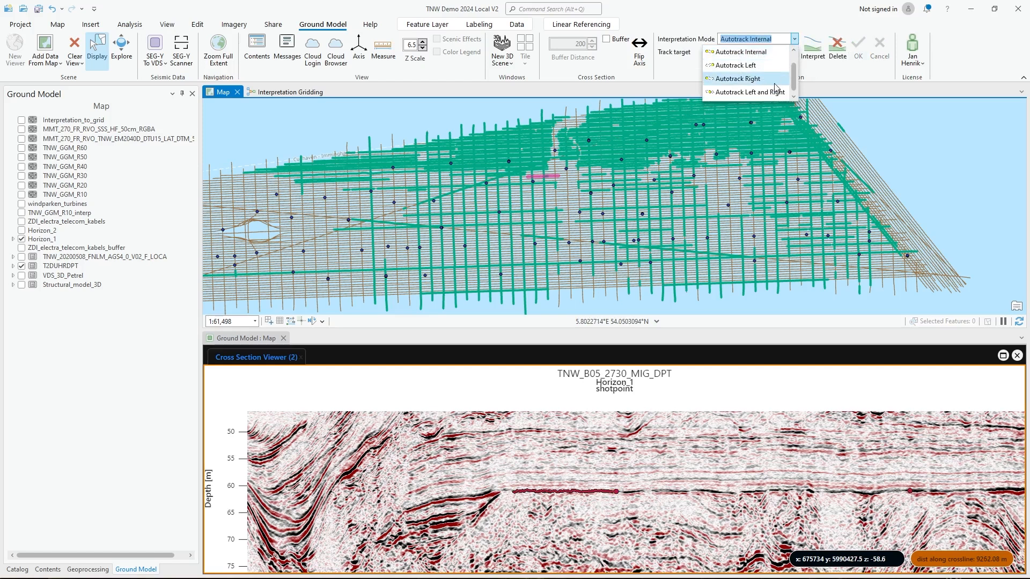
click(751, 79)
click(812, 48)
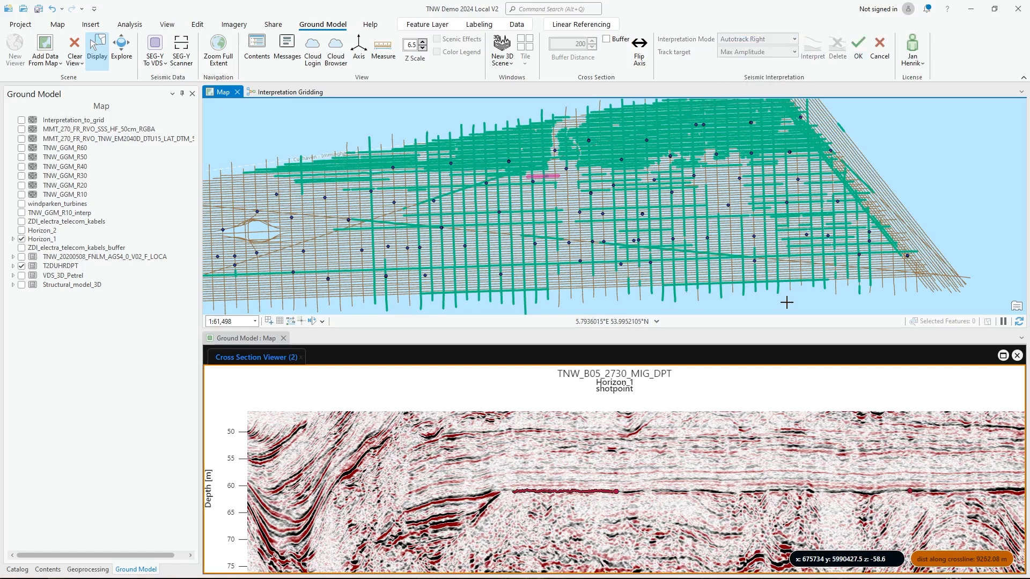
click(623, 491)
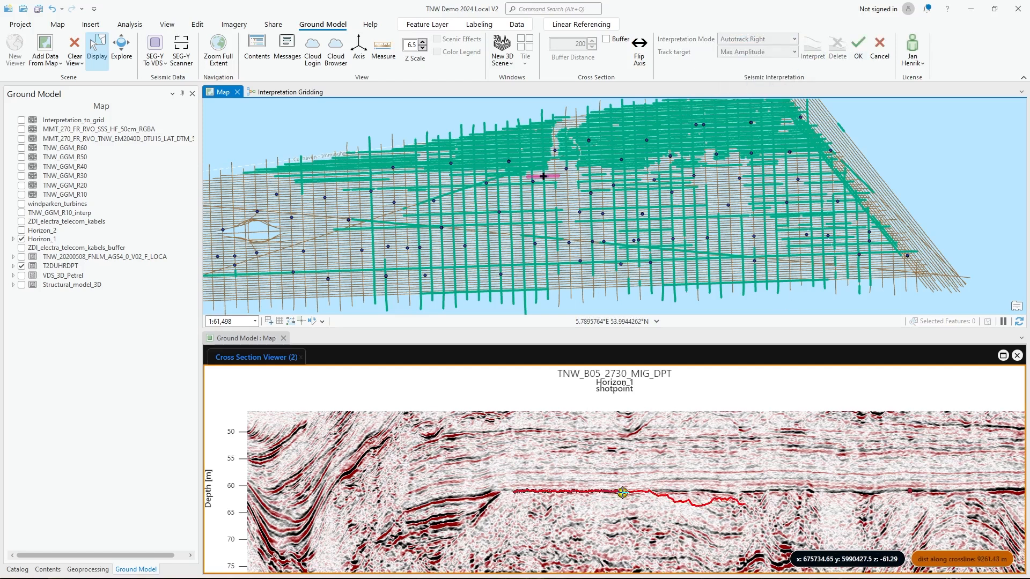
click(678, 492)
click(700, 491)
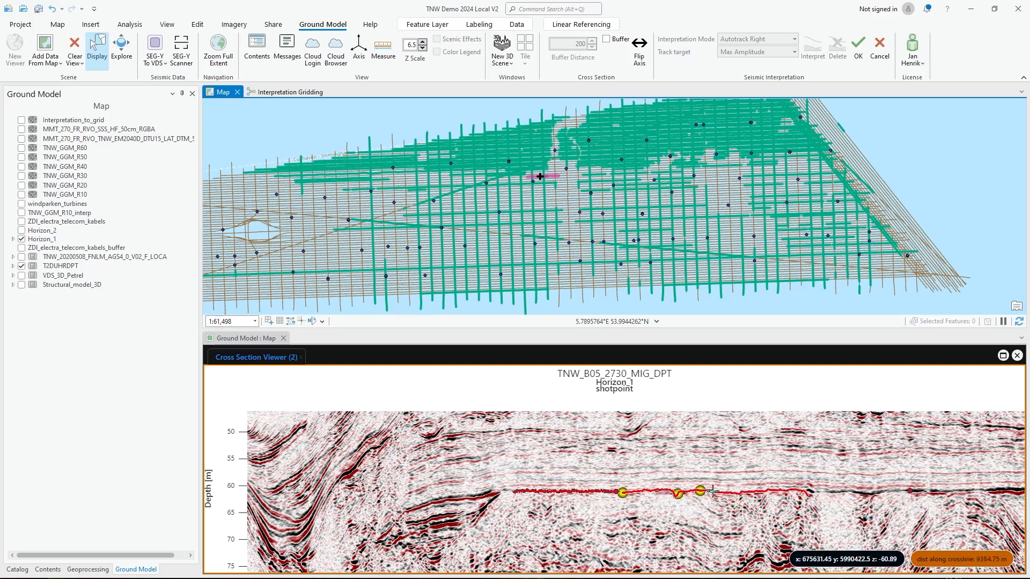
click(819, 491)
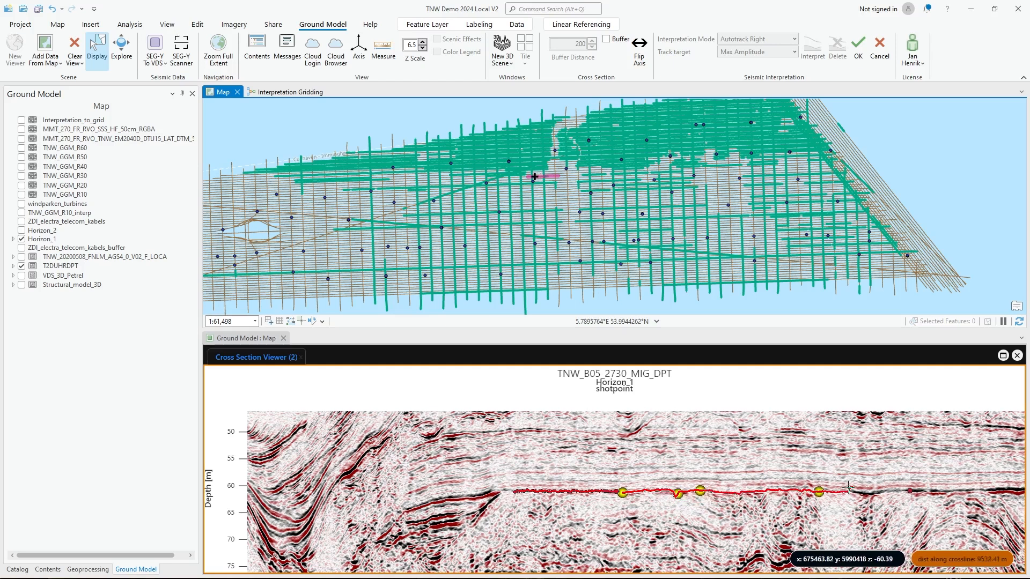
click(857, 491)
Step: Continue autotracking Horizon_1 over the disturbed zone, adding closely spaced points where the track strays from the reflector at about 60 m depth
drag(879, 488, 422, 486)
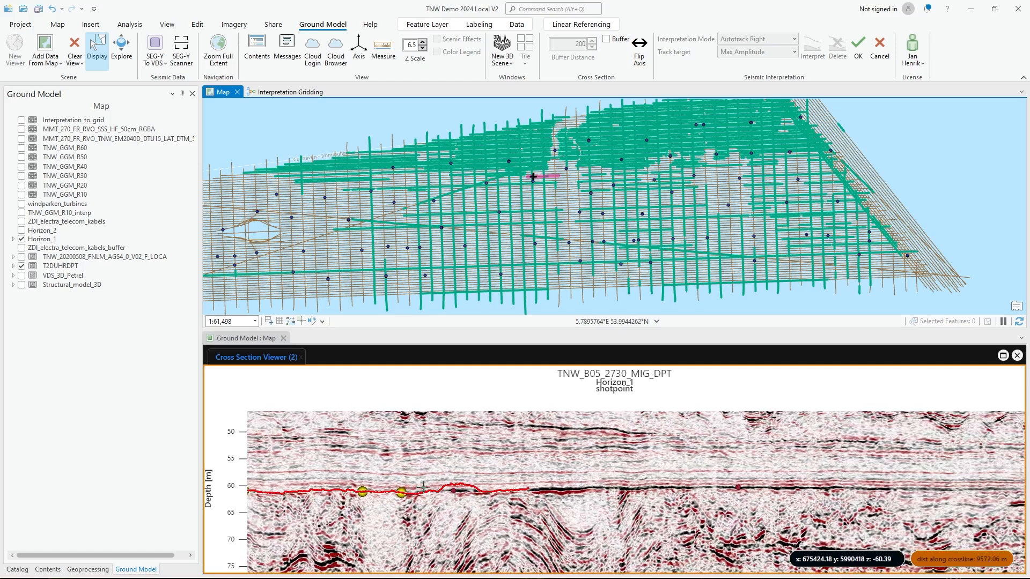
click(450, 490)
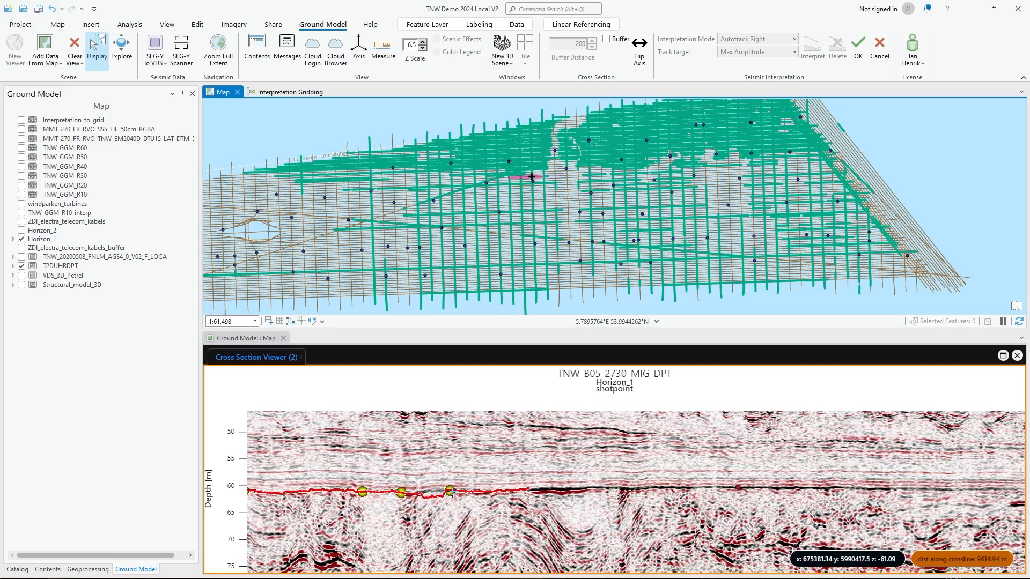
click(433, 489)
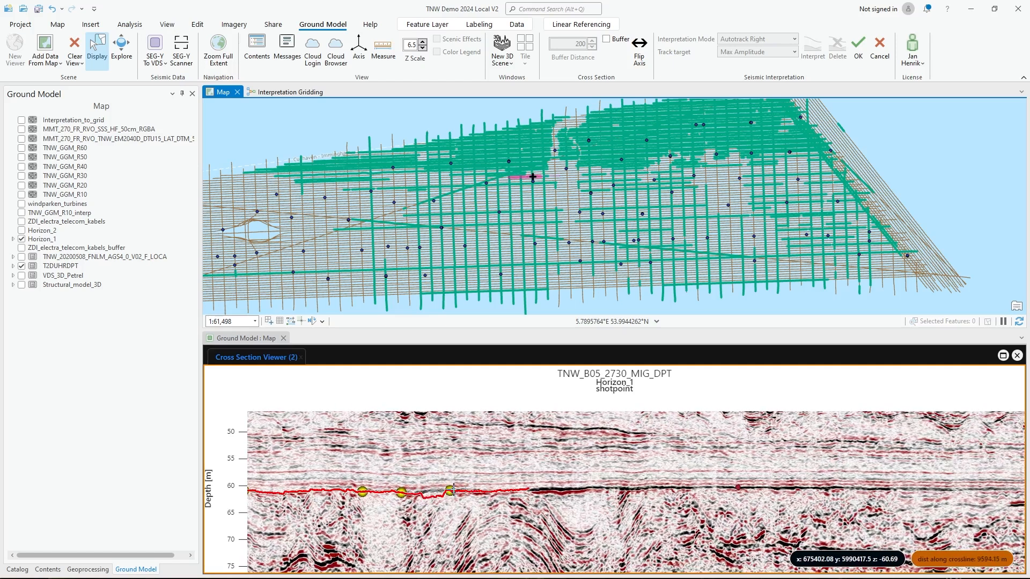
click(534, 489)
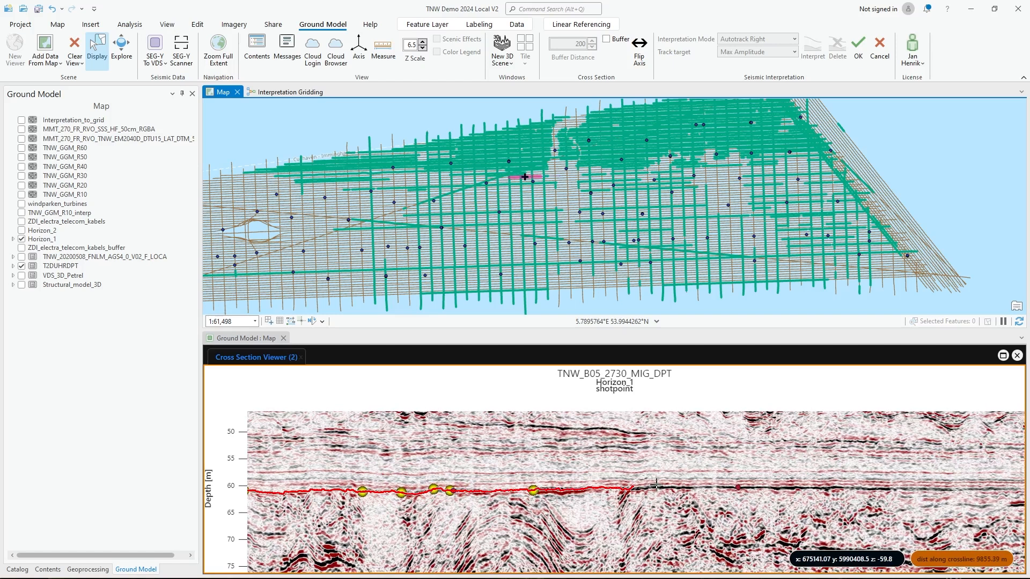
click(732, 487)
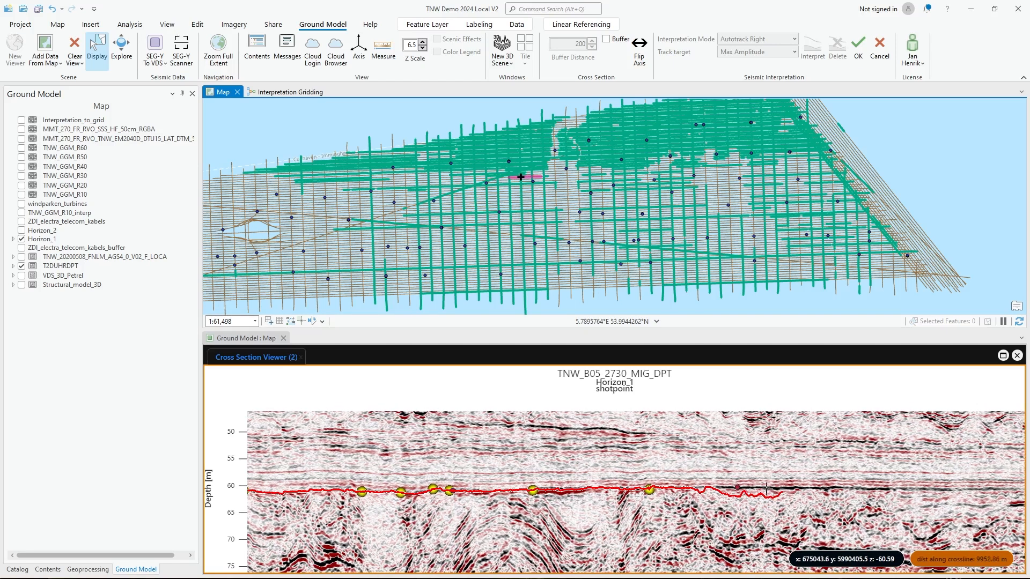
click(702, 489)
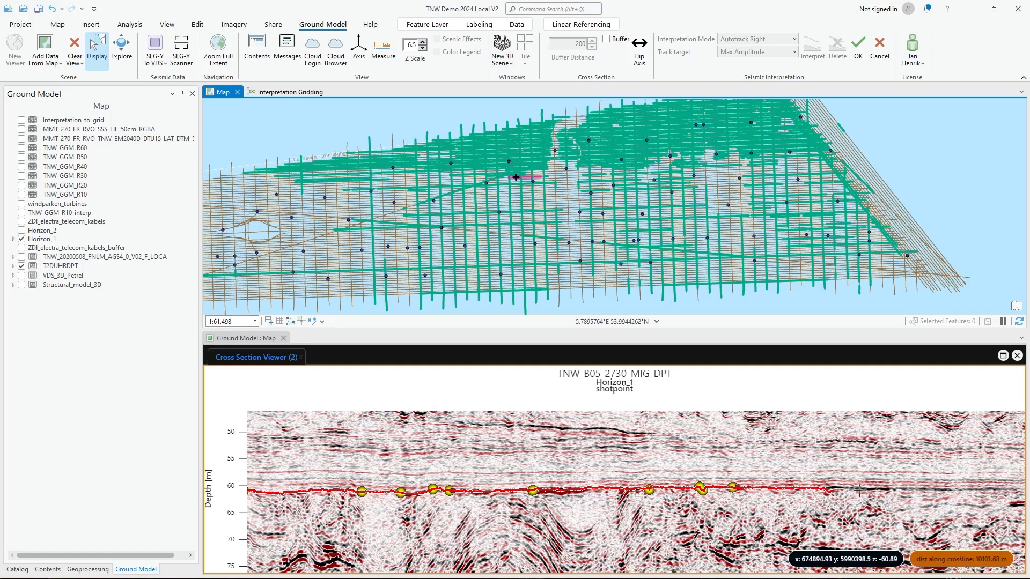
Step: Track Horizon_1 onward along the flat reflector at about 60 m depth, pinning the part that sags below it
click(833, 488)
drag(938, 489, 637, 489)
click(653, 489)
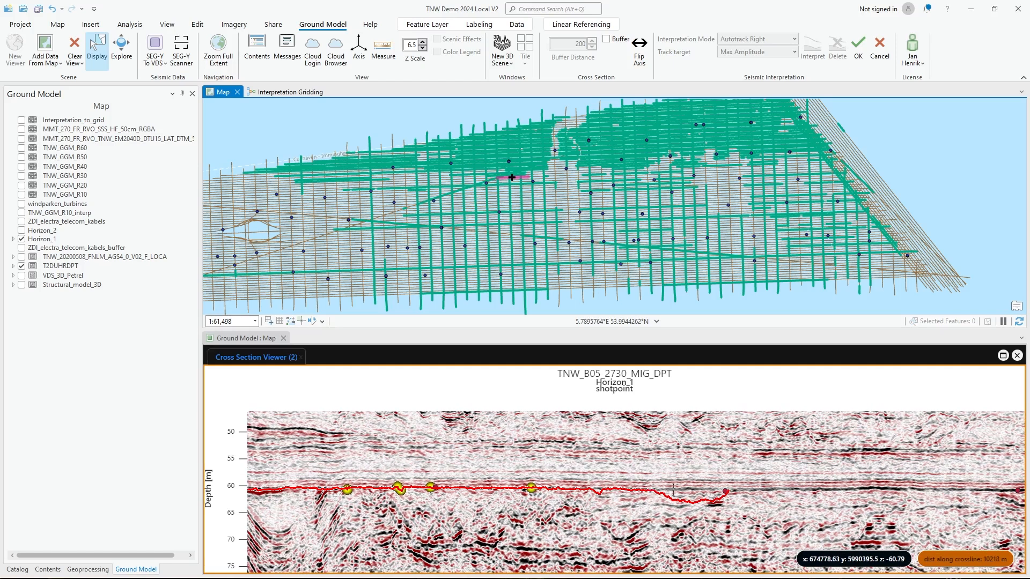
click(770, 489)
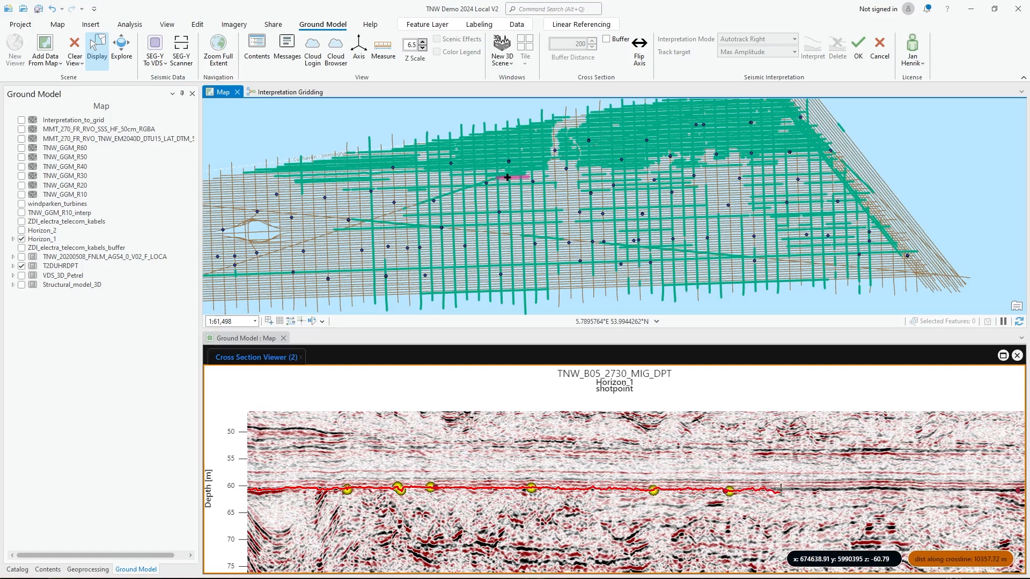
click(823, 489)
click(860, 488)
click(938, 489)
Step: Bring the upward bulge of Horizon_1 back onto the reflector, add an end point and accept the interpretation
drag(977, 491, 637, 491)
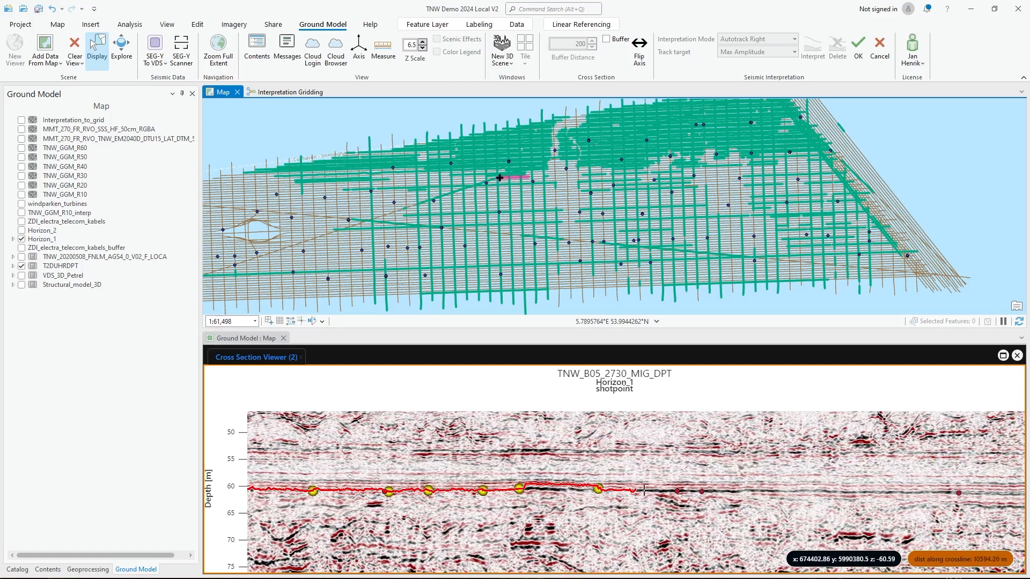
click(572, 491)
click(650, 489)
click(858, 45)
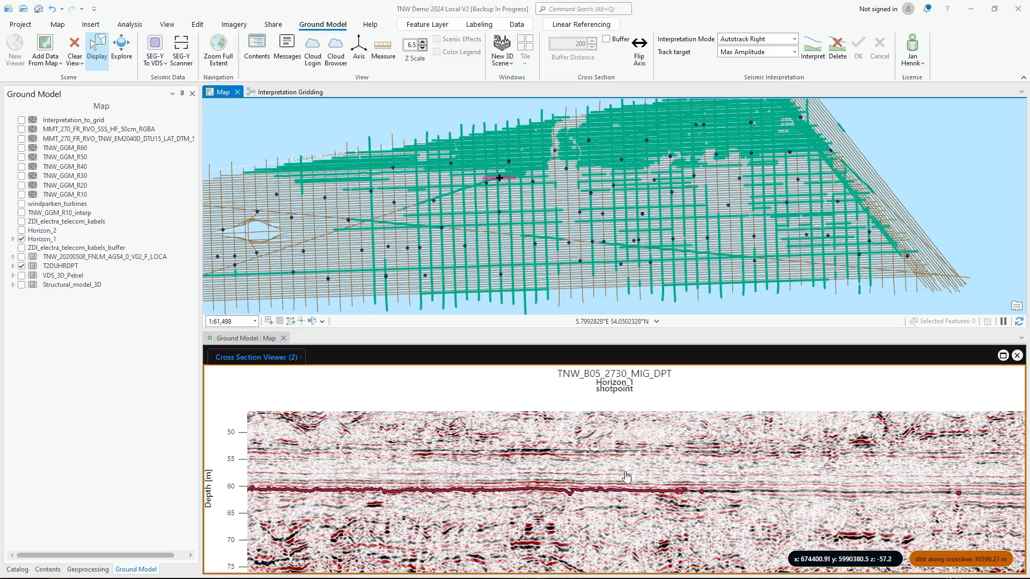
Step: Delete the Horizon_1 picks from about 10270 to 10680 m along the line by outlining them, and accept the deletion
click(841, 51)
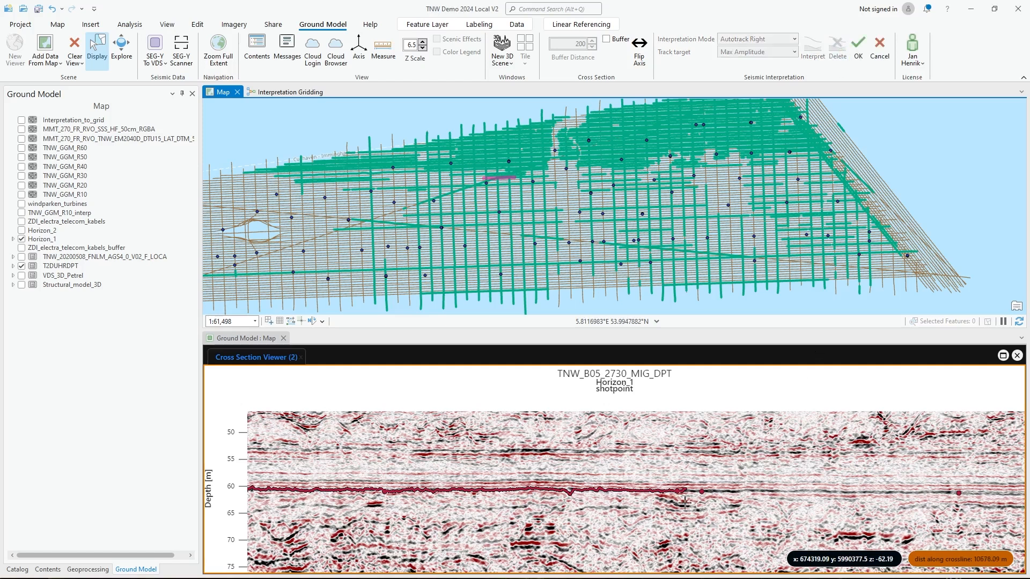
drag(694, 472, 355, 469)
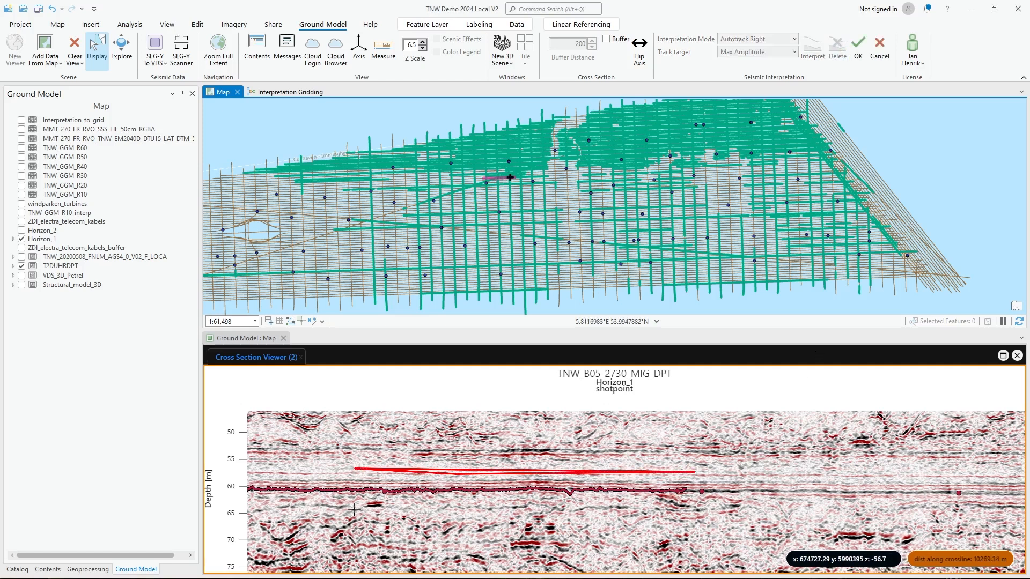
mouse_move(373, 519)
mouse_down()
mouse_move(704, 519)
mouse_move(744, 503)
mouse_up()
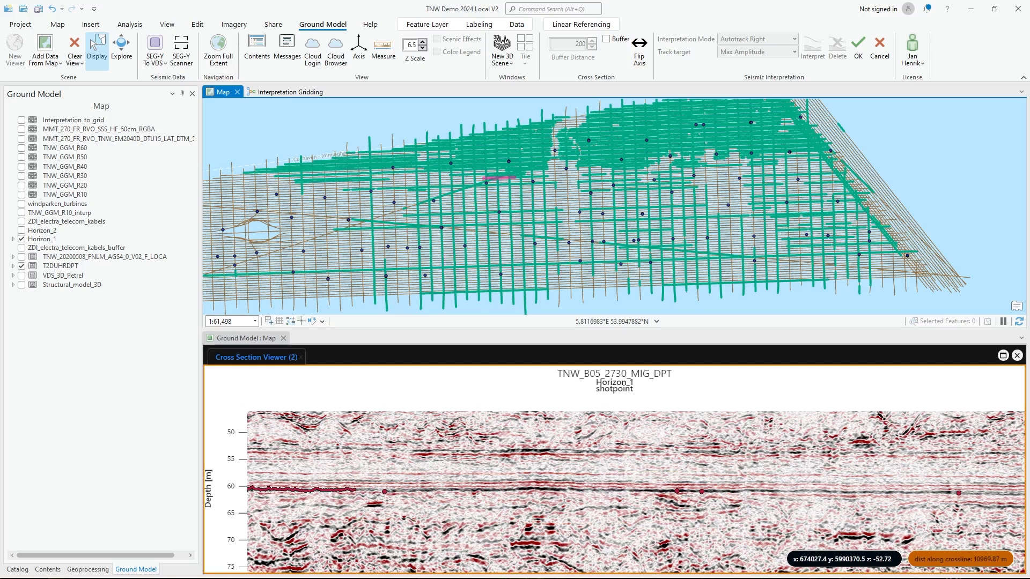
click(858, 43)
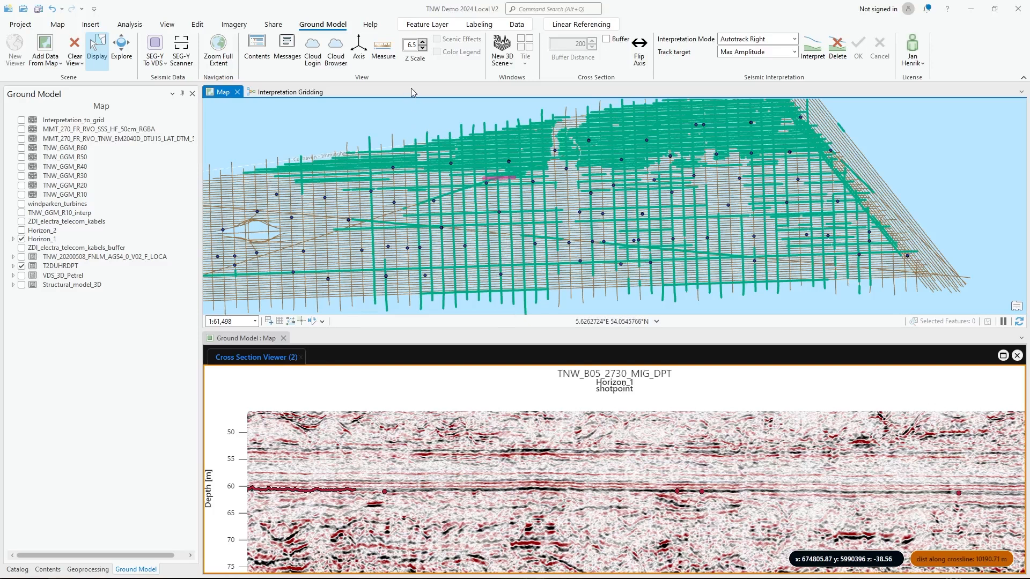
Step: Open a wide 3D scene beside the cross section and display all Horizon_1 lines in it at Z scale 7
click(503, 44)
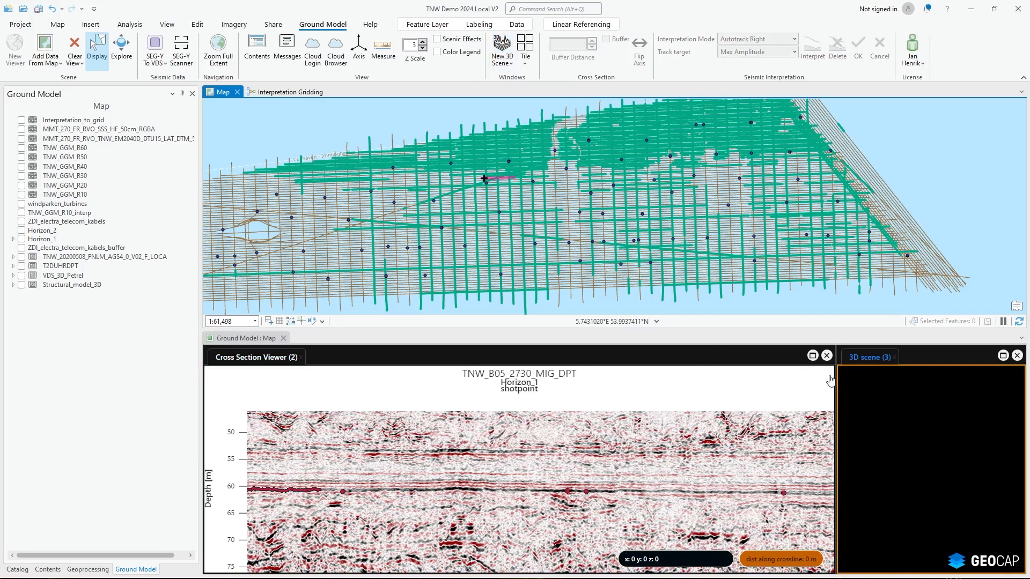
drag(835, 375, 564, 375)
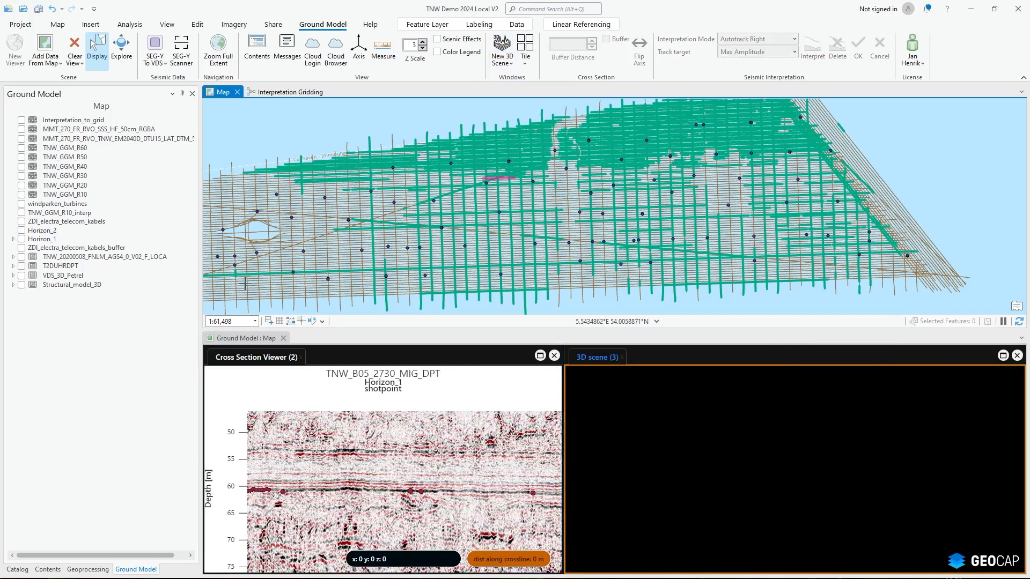
click(21, 239)
click(13, 240)
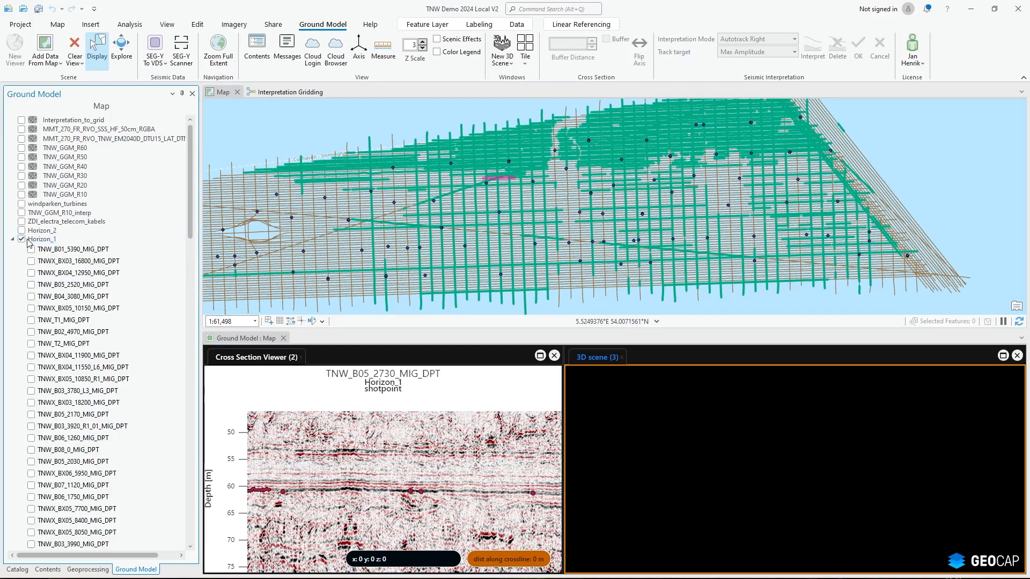
right_click(31, 241)
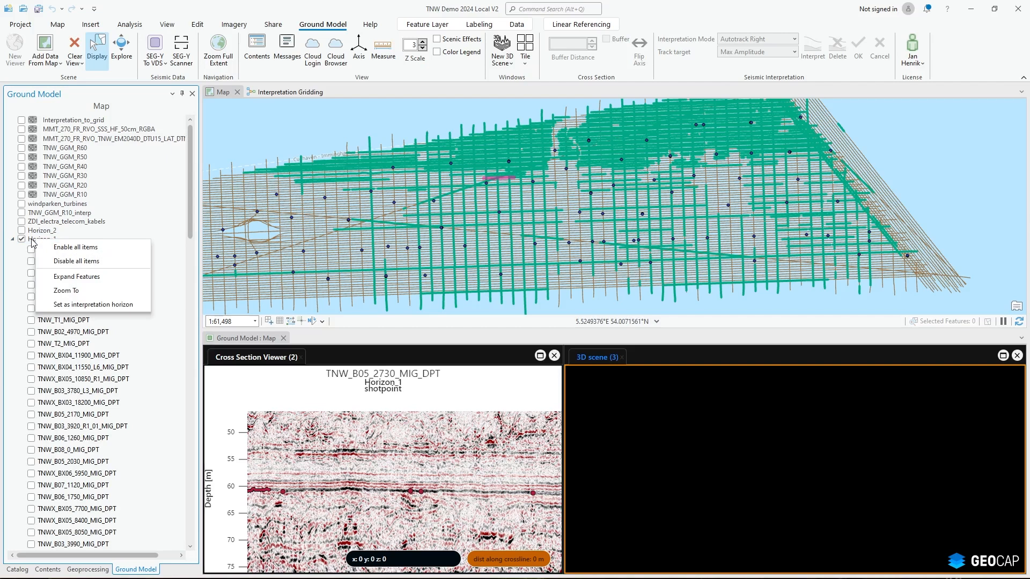
click(43, 247)
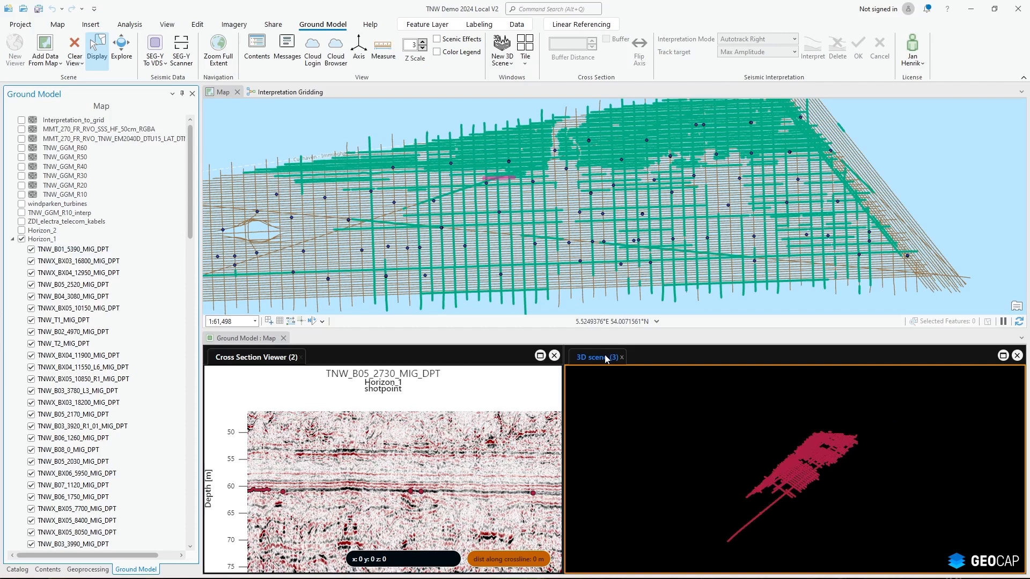
click(13, 240)
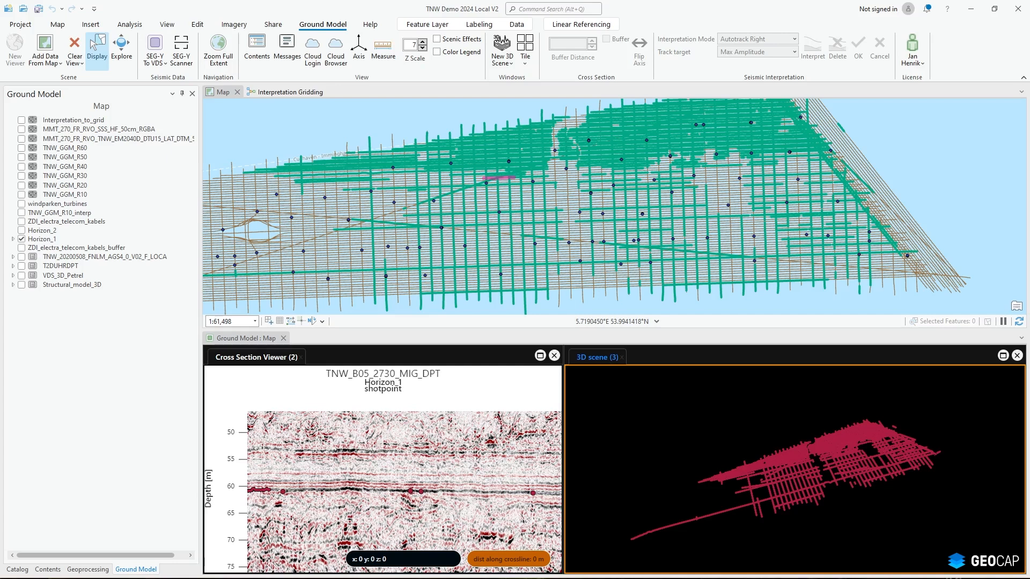
Step: Look through the tools of the Ground Model geoprocessing toolbox
click(86, 570)
click(48, 333)
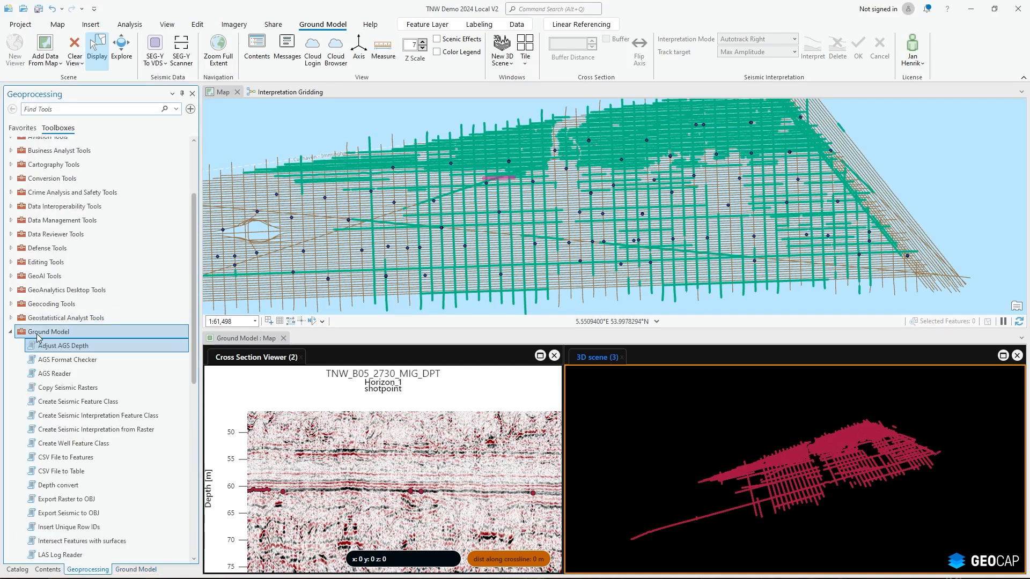
click(67, 346)
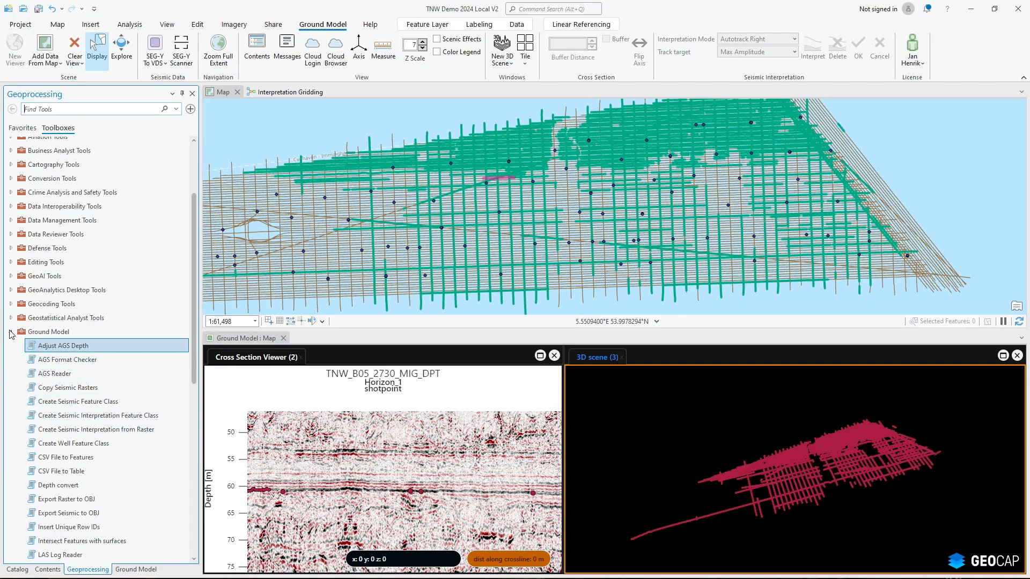
click(11, 332)
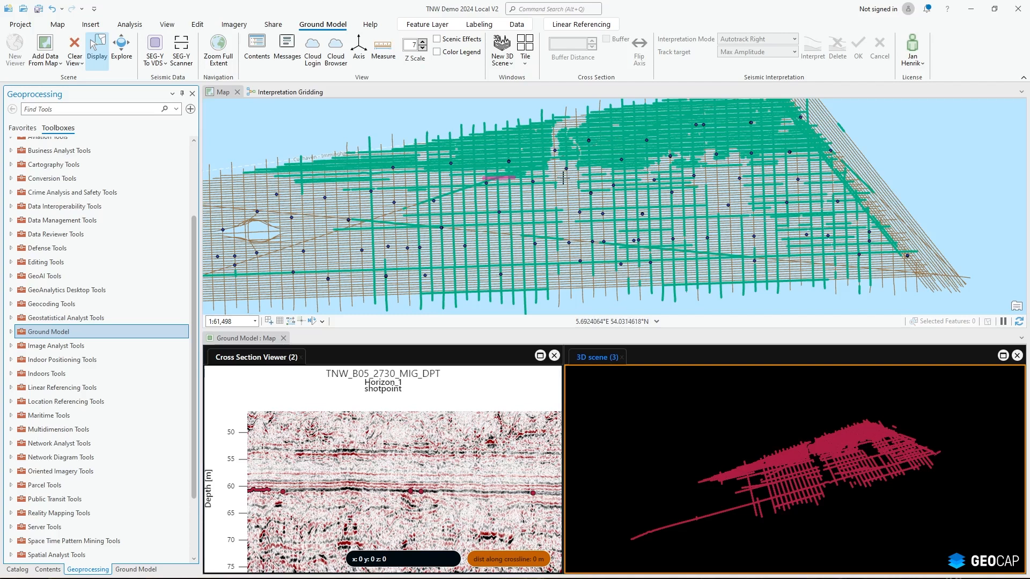
scroll(563, 177, up, 1)
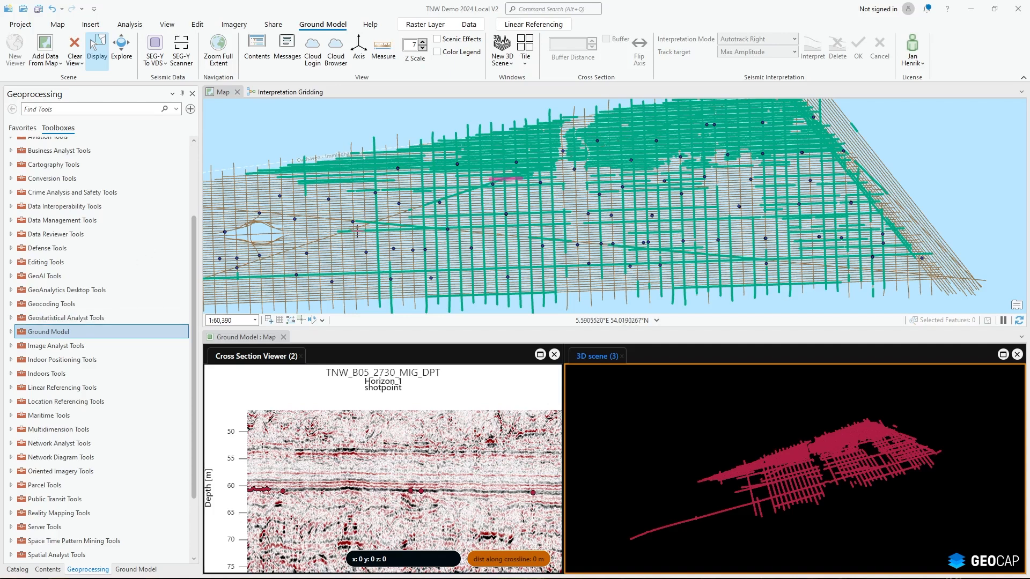
Step: Display the interpretationpointstogrid surface on the map and in the 3D scene, and hide Horizon_1 in the scene to inspect it
click(56, 572)
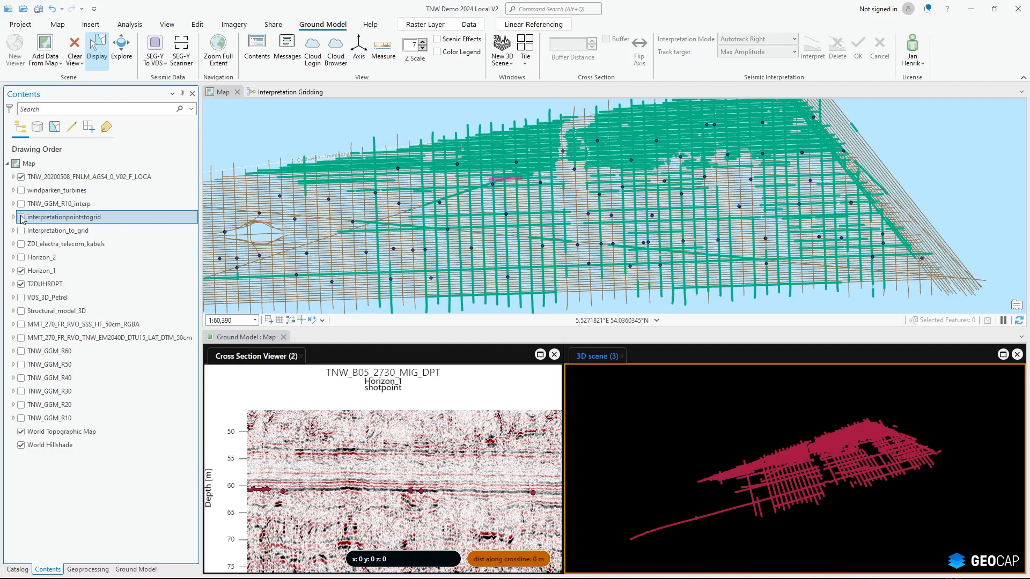
click(21, 218)
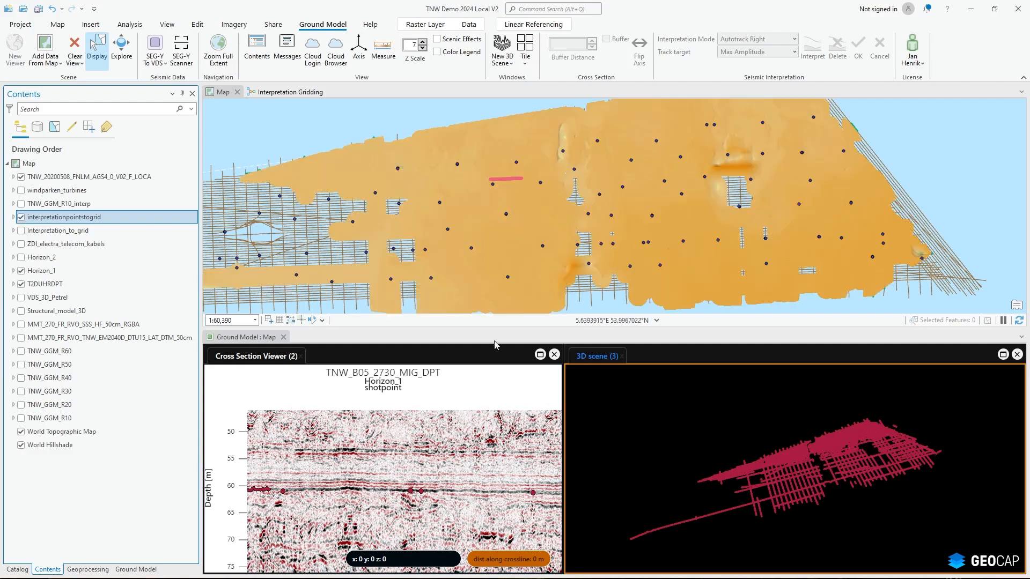
click(135, 570)
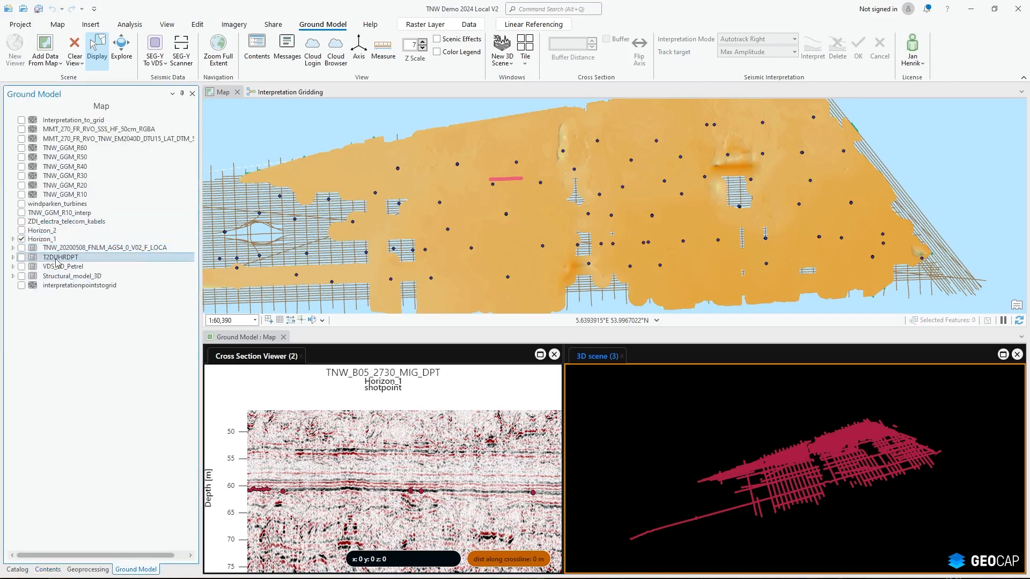
click(21, 286)
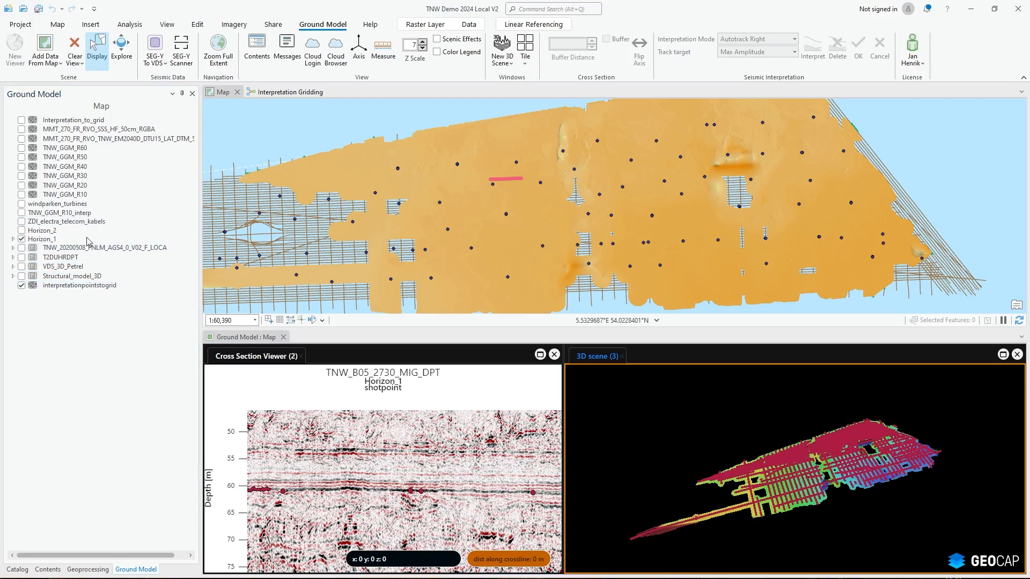
click(21, 239)
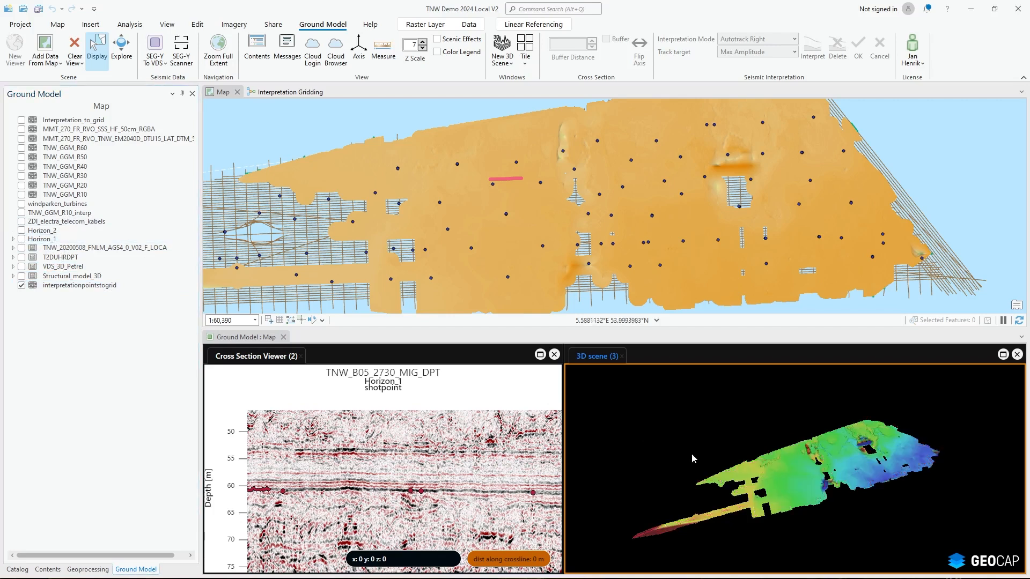
drag(758, 473, 809, 516)
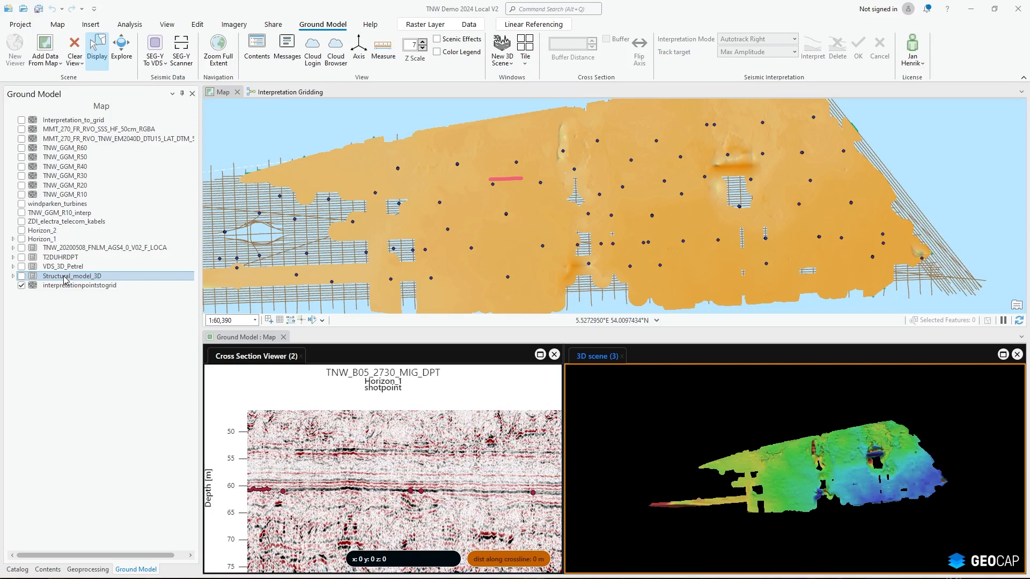
Step: Hide the interpretationpointstogrid surface and Horizon_1 on the map, and show the TNW_GGM_R10_interp lines instead
click(48, 570)
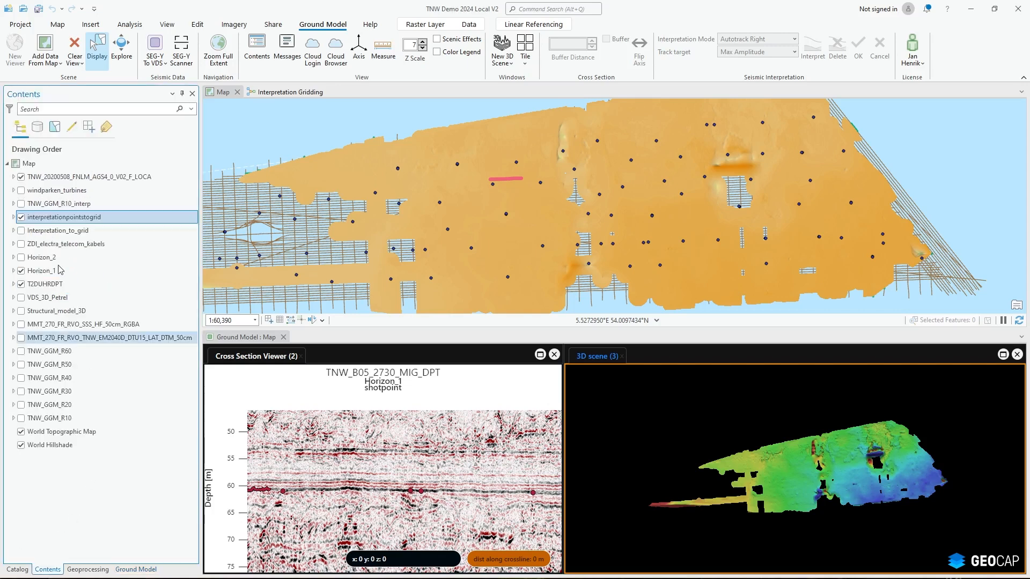
click(21, 217)
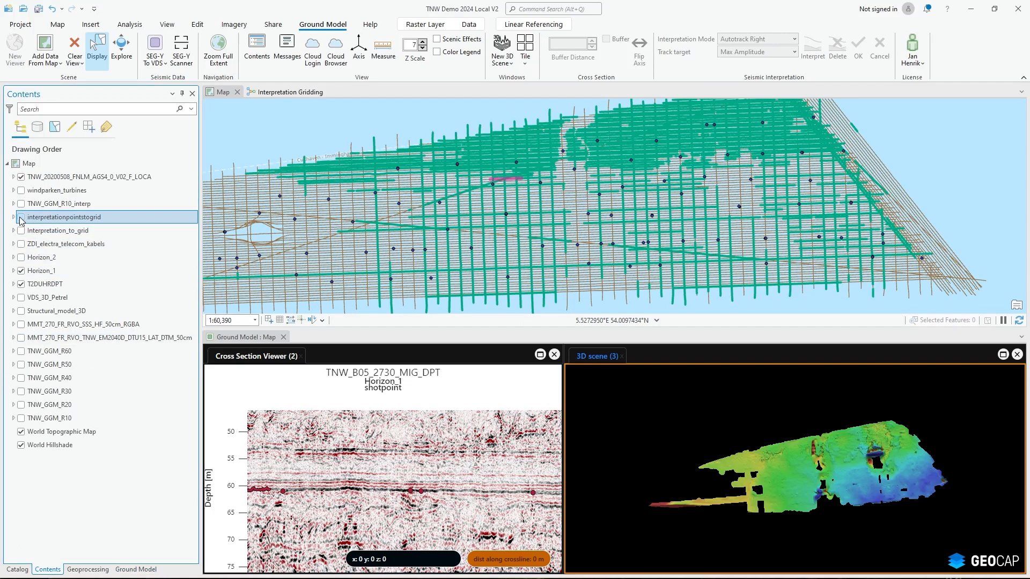
click(21, 271)
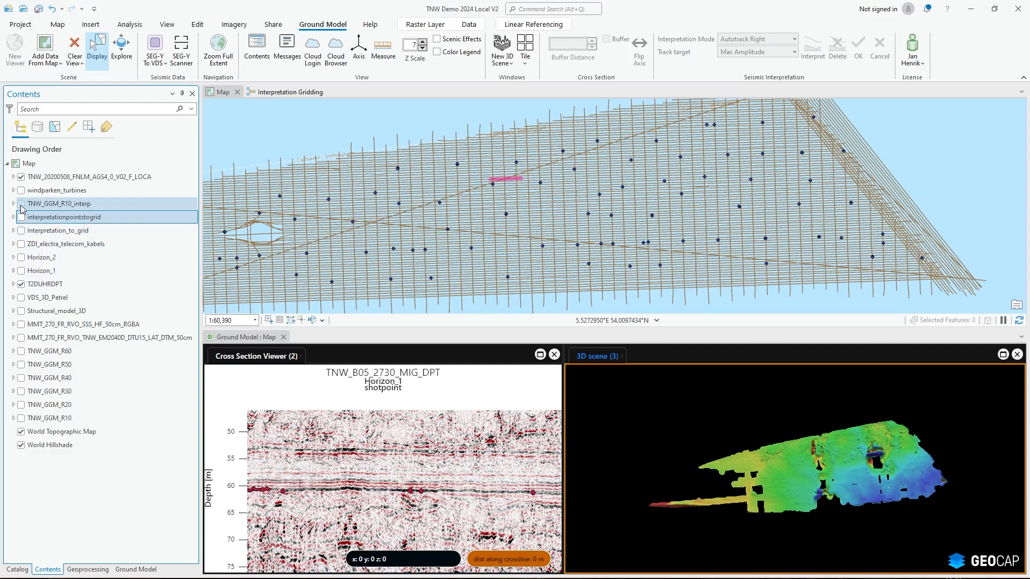
click(21, 206)
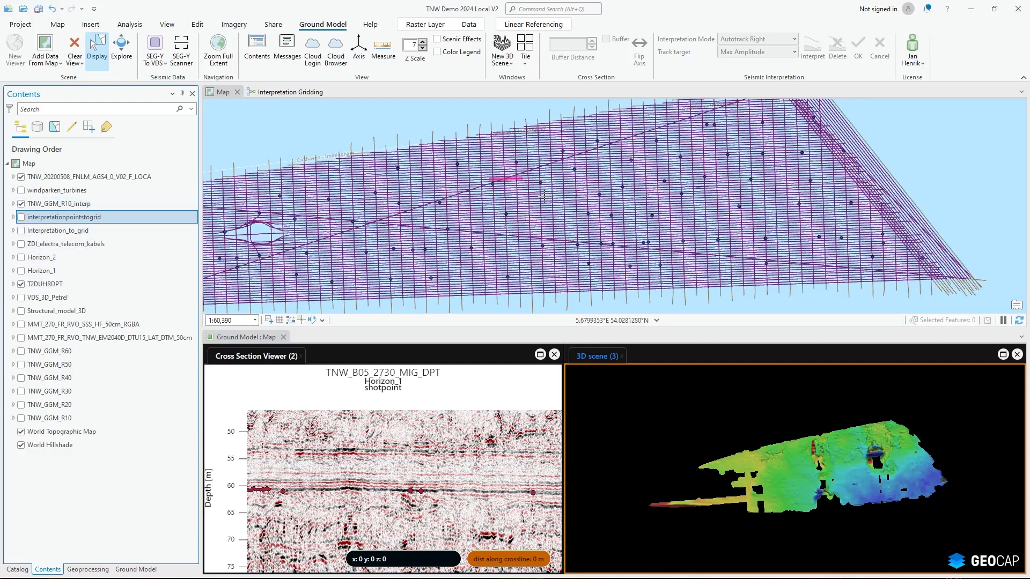
Step: Show the Interpretation_to_grid surface on the map and hide the TNW_GGM_R10_interp lines covering it
click(22, 231)
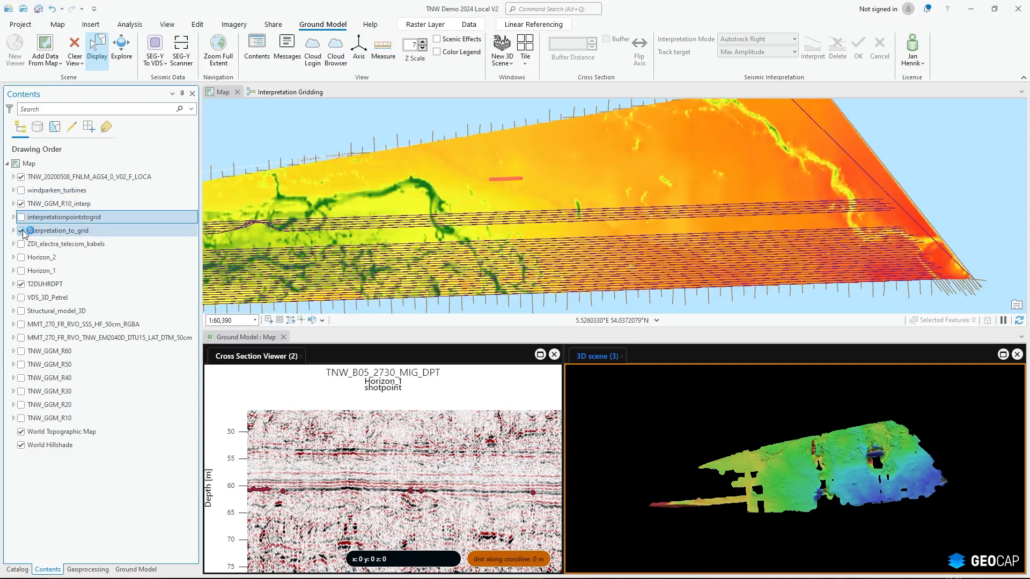
click(22, 217)
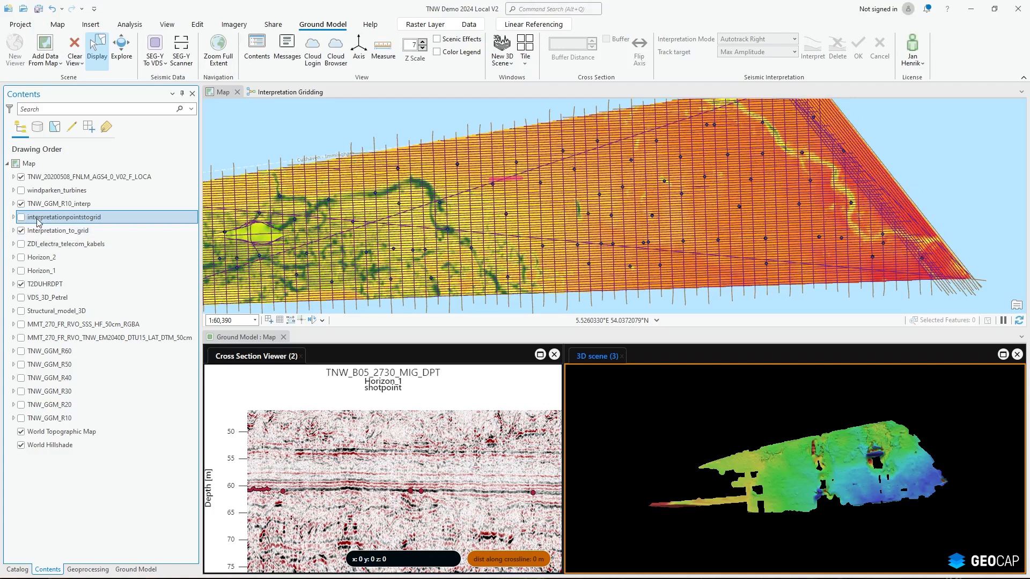
click(39, 217)
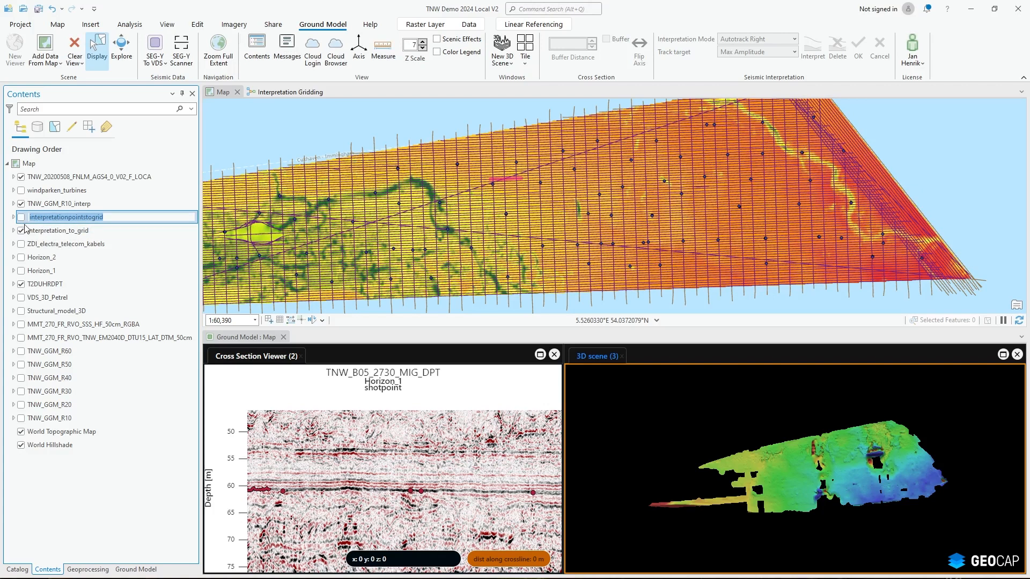
click(21, 204)
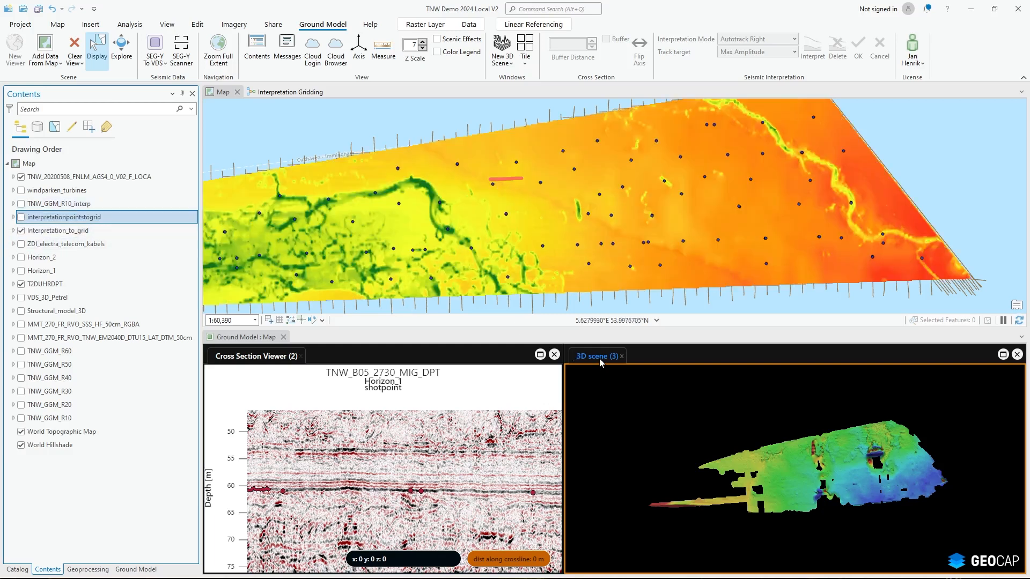
Step: Replace interpretationpointstogrid with the Interpretation_to_grid surface in the 3D scene and inspect it from different angles
click(137, 569)
click(21, 285)
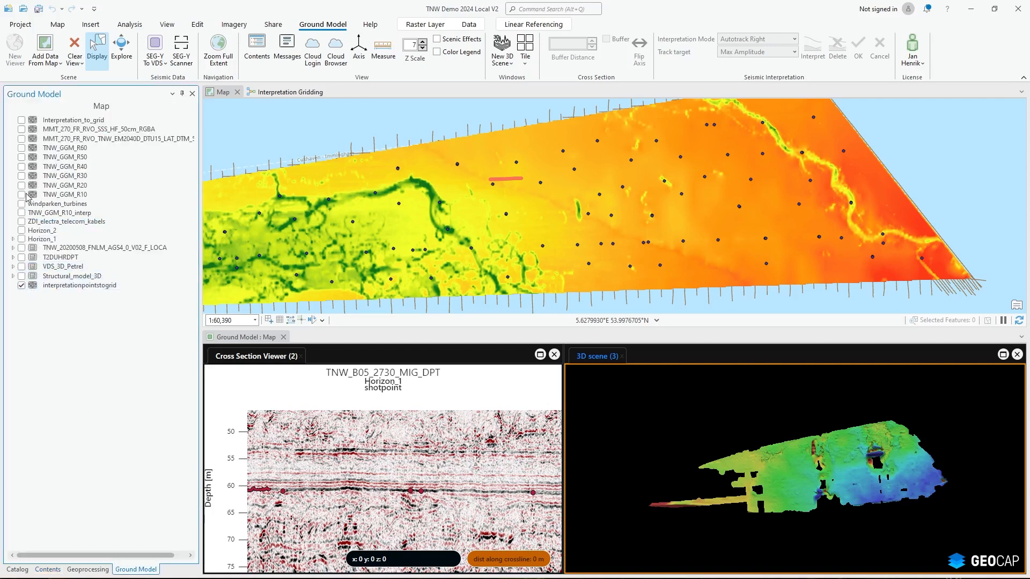
click(22, 286)
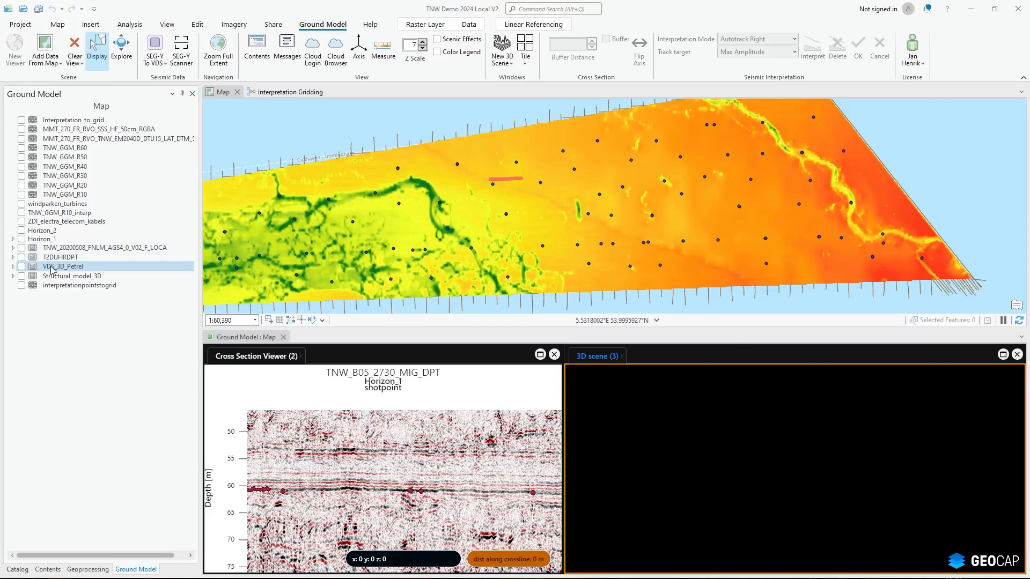
click(21, 121)
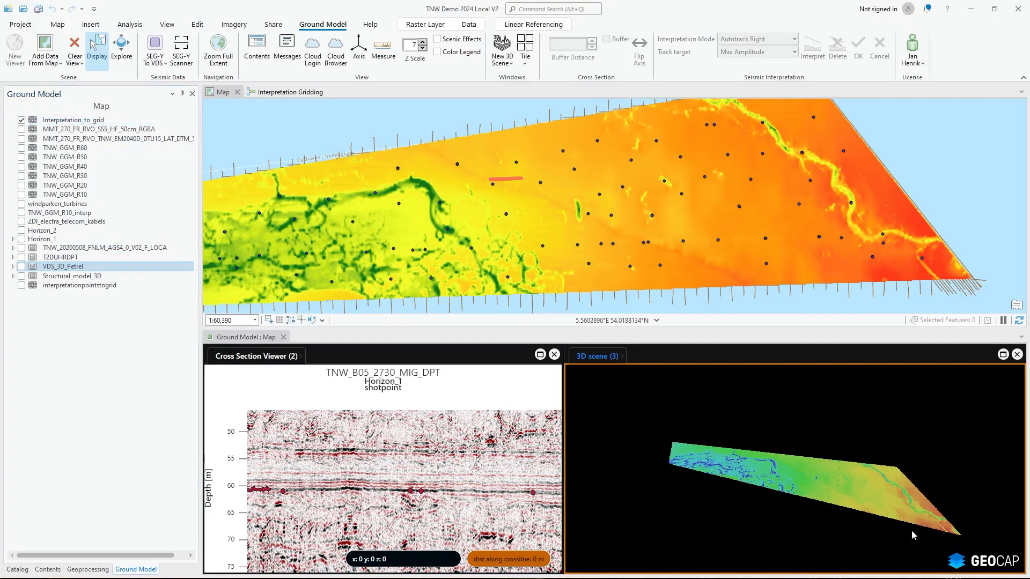
drag(910, 527, 874, 503)
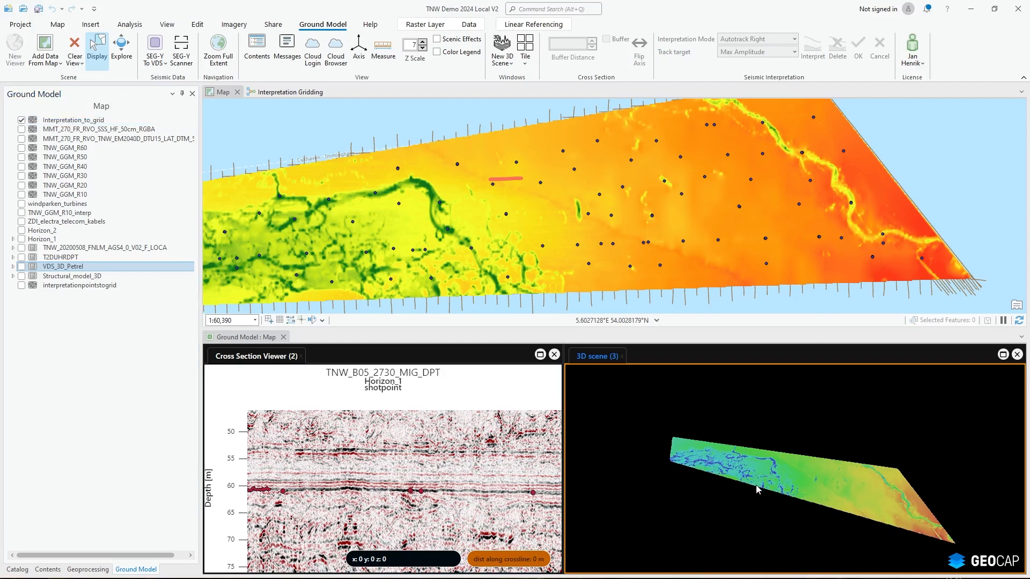
drag(757, 489, 937, 468)
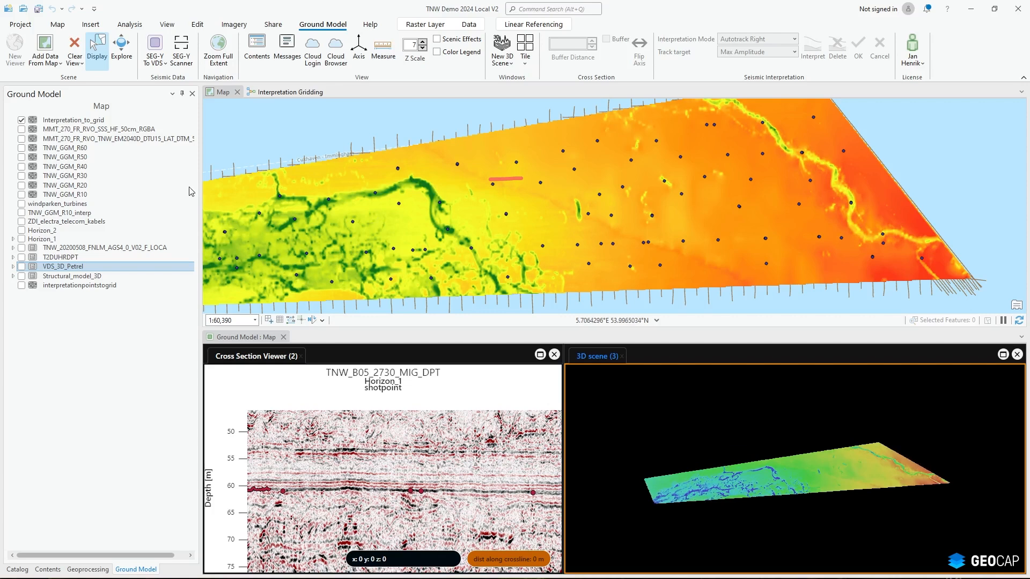
Step: Add the seismic line TNWX_BX06_2100_MIG_DPT from T2DUHRDPT to the 3D scene together with the gridded surface
click(12, 257)
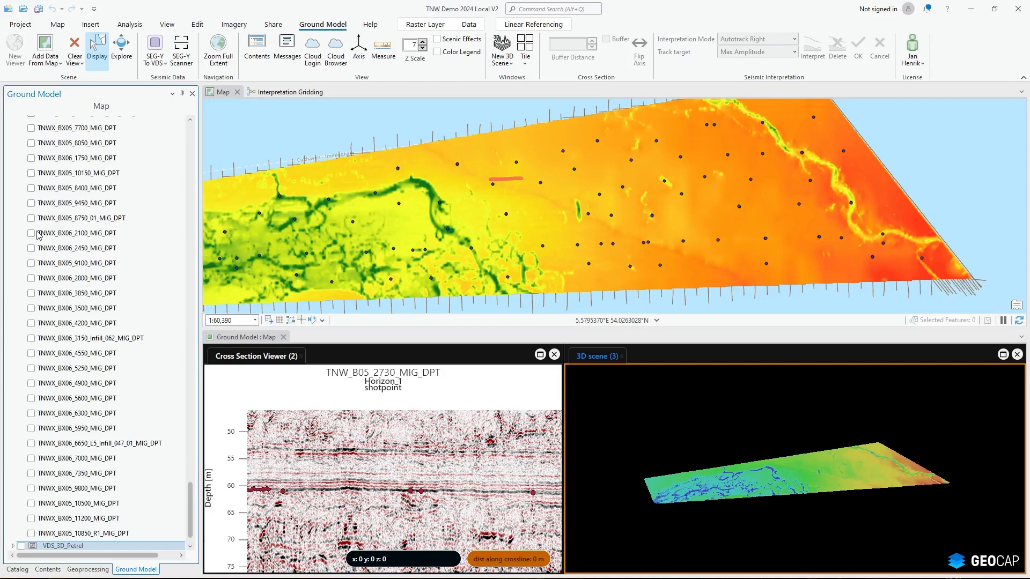
click(31, 233)
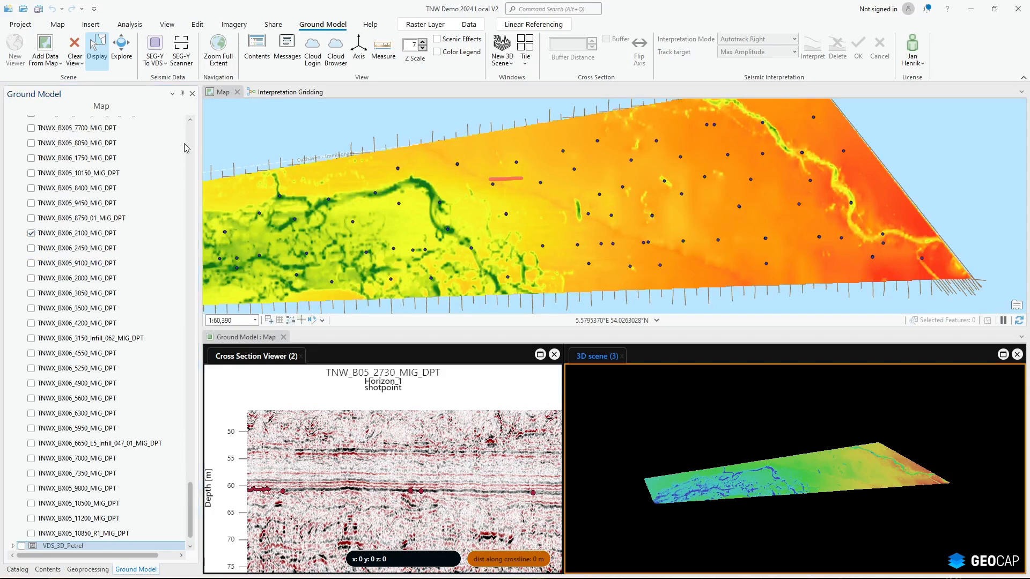
scroll(185, 143, up, 15)
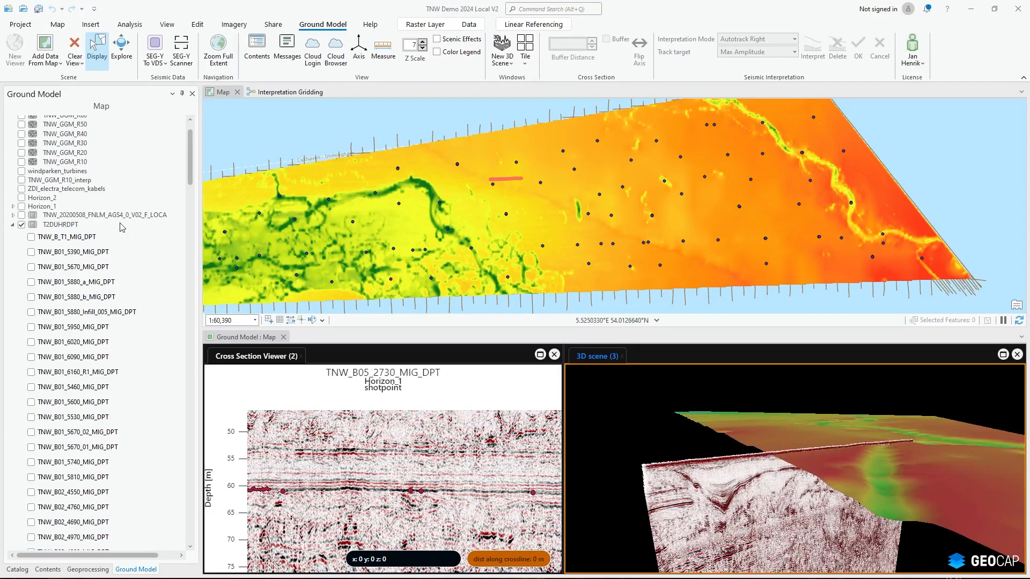
click(13, 226)
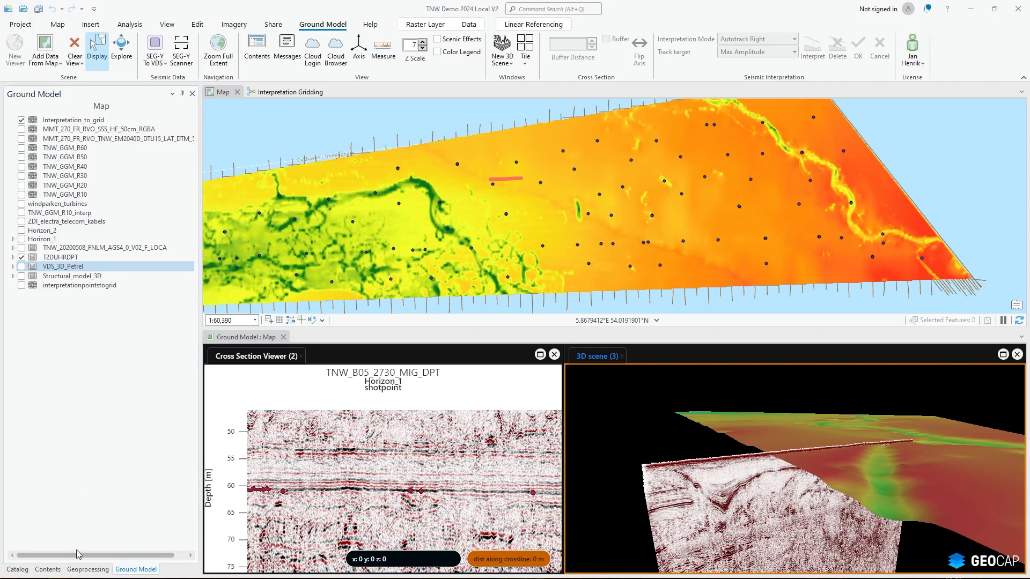
Step: Open the Ground Model geoprocessing toolbox again and examine its list of conversion and export tools
click(85, 570)
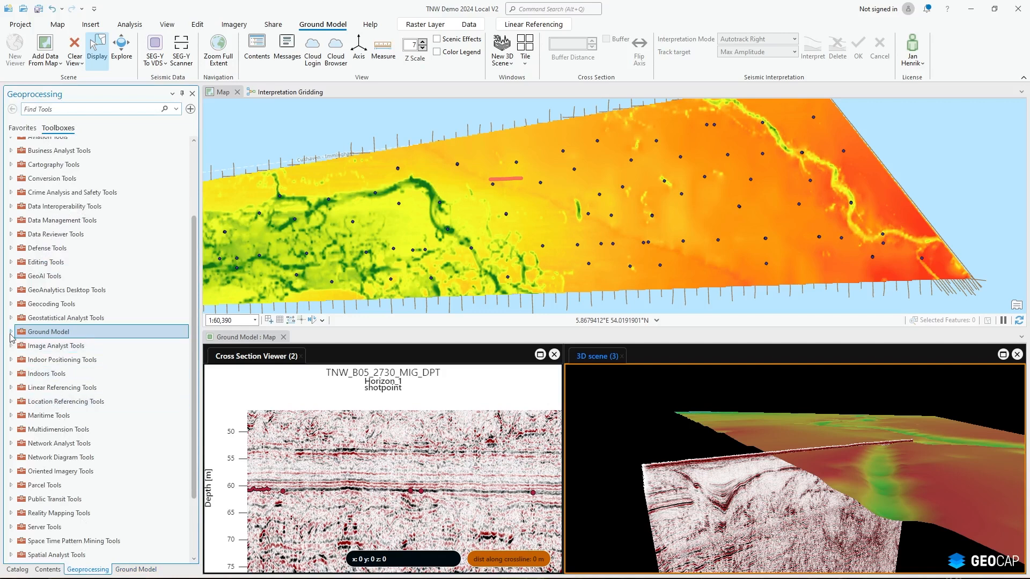
click(11, 332)
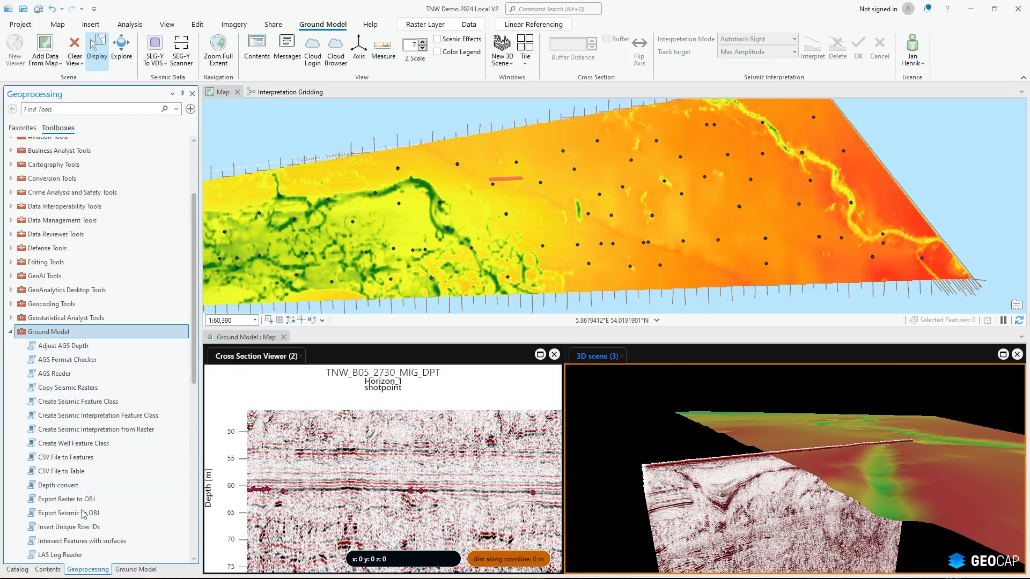
scroll(80, 494, down, 1)
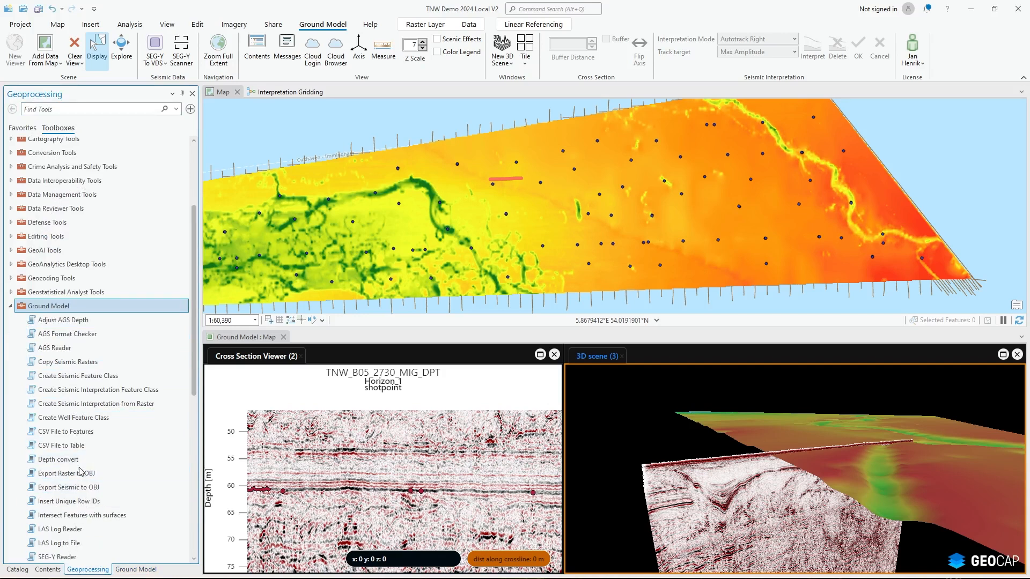